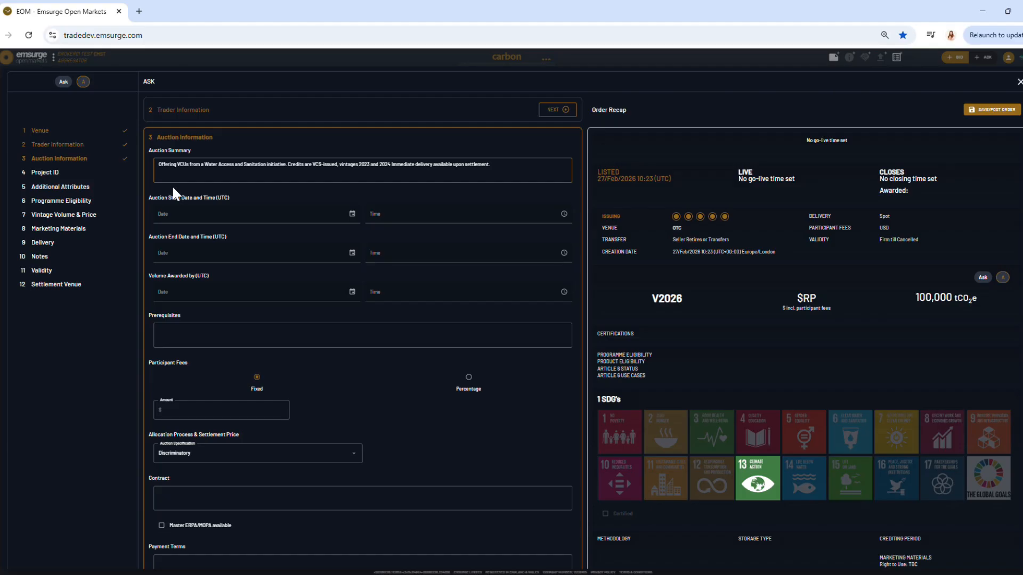
Step: Set the auction start to 05/Mar/2026 at 09:00 UTC
{"action": "left_click", "coordinate": [177, 216]}
{"action": "left_click", "coordinate": [259, 271]}
{"action": "left_click", "coordinate": [212, 315]}
{"action": "left_click", "coordinate": [399, 213]}
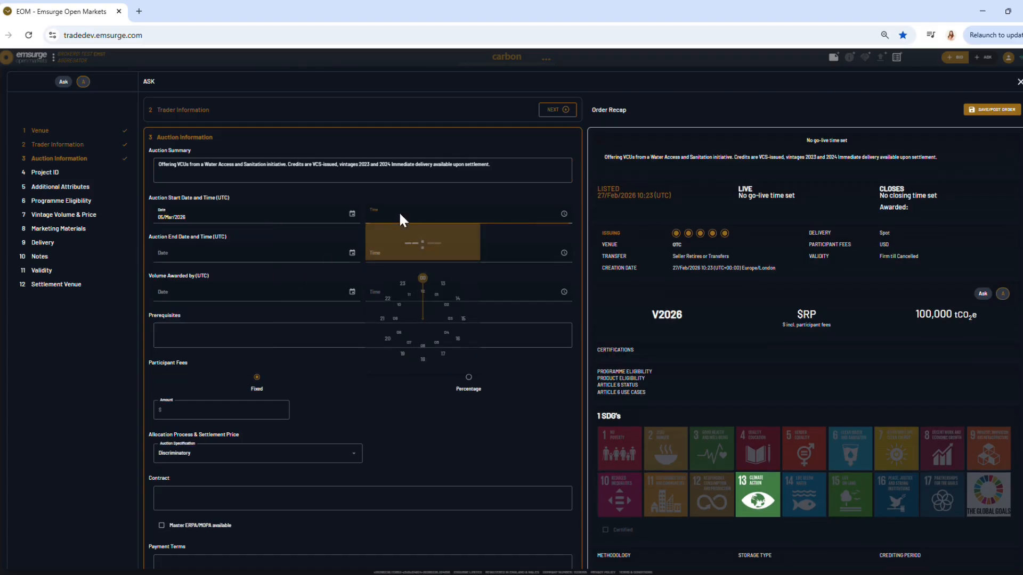
{"action": "left_click", "coordinate": [391, 316]}
{"action": "left_click", "coordinate": [427, 274]}
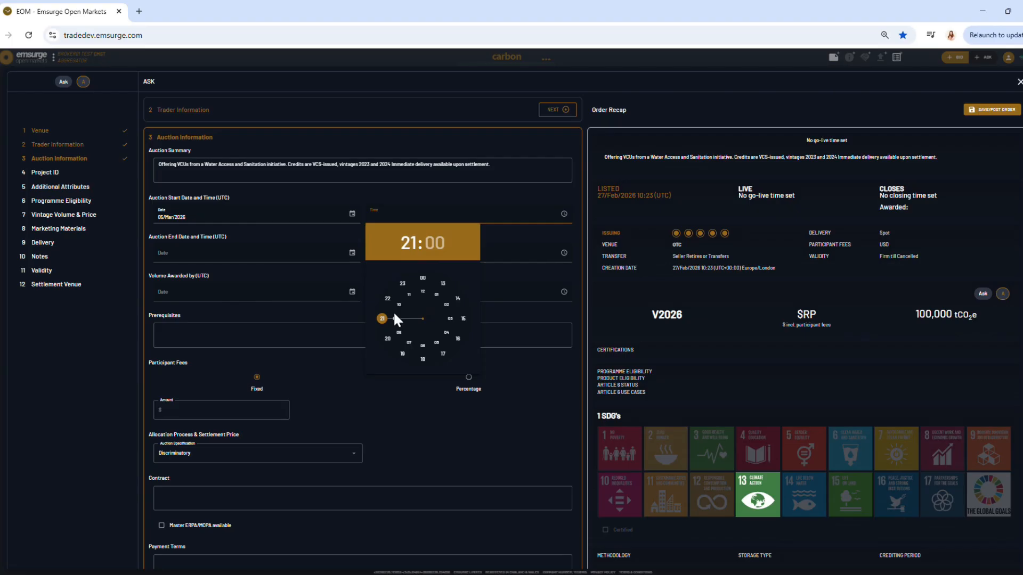
{"action": "left_click", "coordinate": [395, 318]}
{"action": "left_click", "coordinate": [175, 245]}
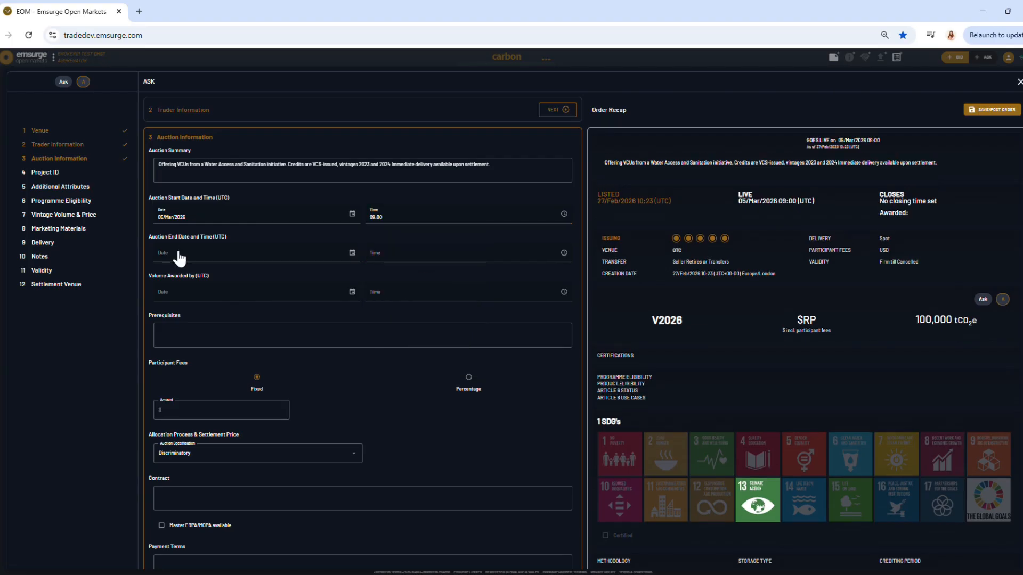
Step: Set the auction end to 06/Mar/2026 at 22:00 UTC
{"action": "left_click", "coordinate": [180, 257]}
{"action": "left_click", "coordinate": [260, 310]}
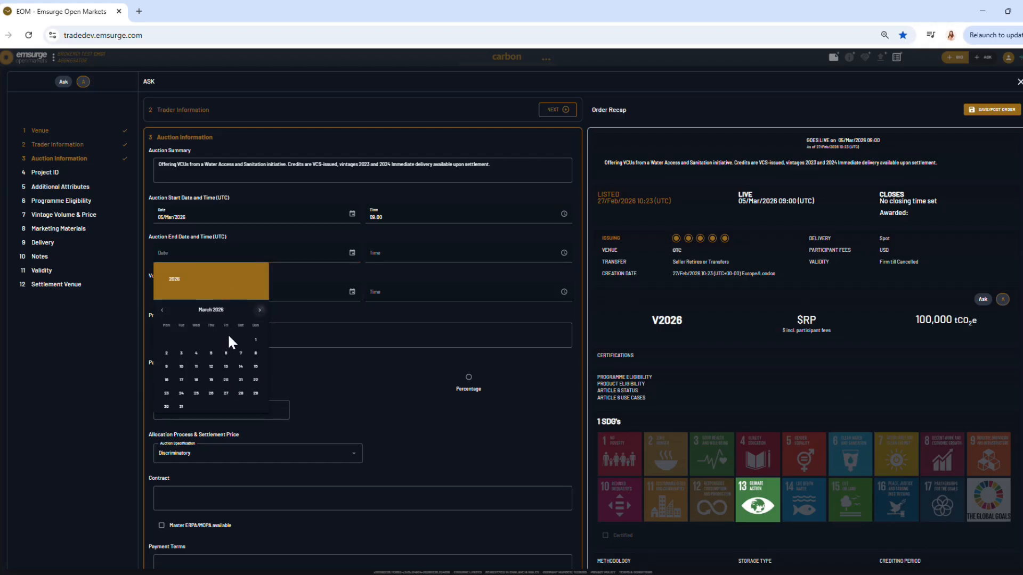
{"action": "left_click", "coordinate": [226, 353]}
{"action": "left_click", "coordinate": [375, 254]}
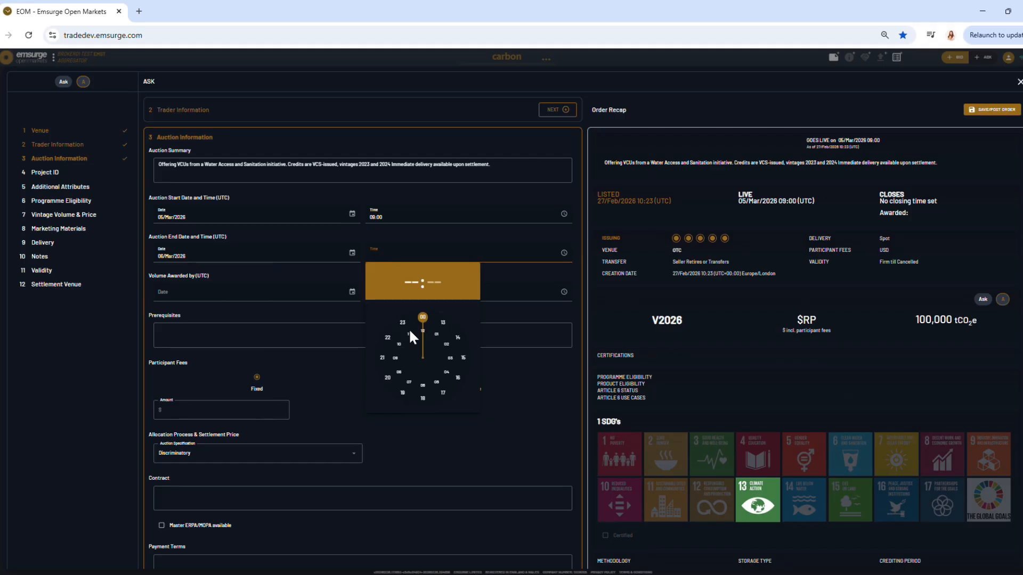
{"action": "left_click", "coordinate": [388, 336]}
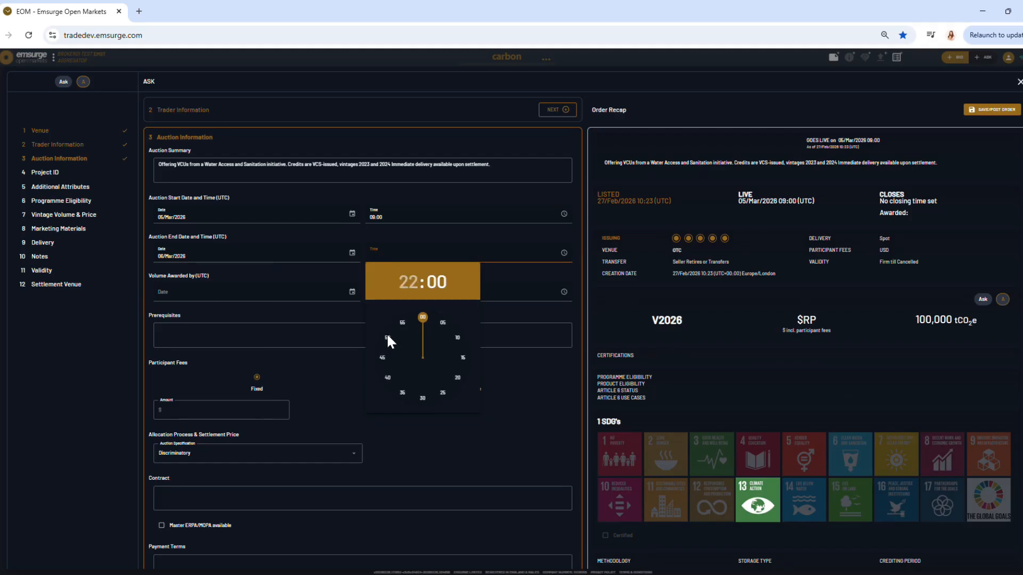
{"action": "left_click", "coordinate": [272, 286]}
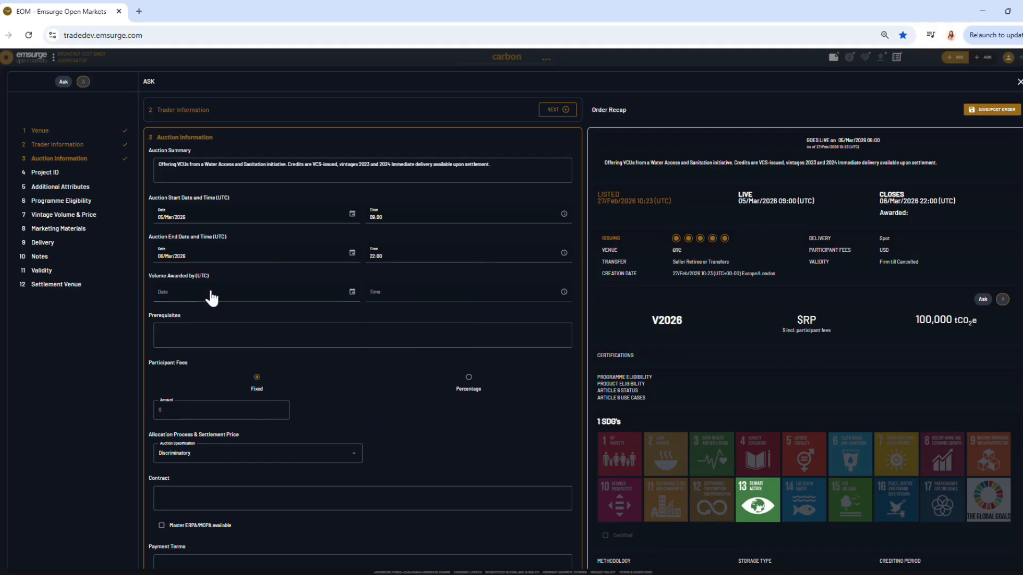
Step: Set the Volume Awarded by deadline to 07/Mar/2026 at 10:00 UTC
{"action": "left_click", "coordinate": [181, 298]}
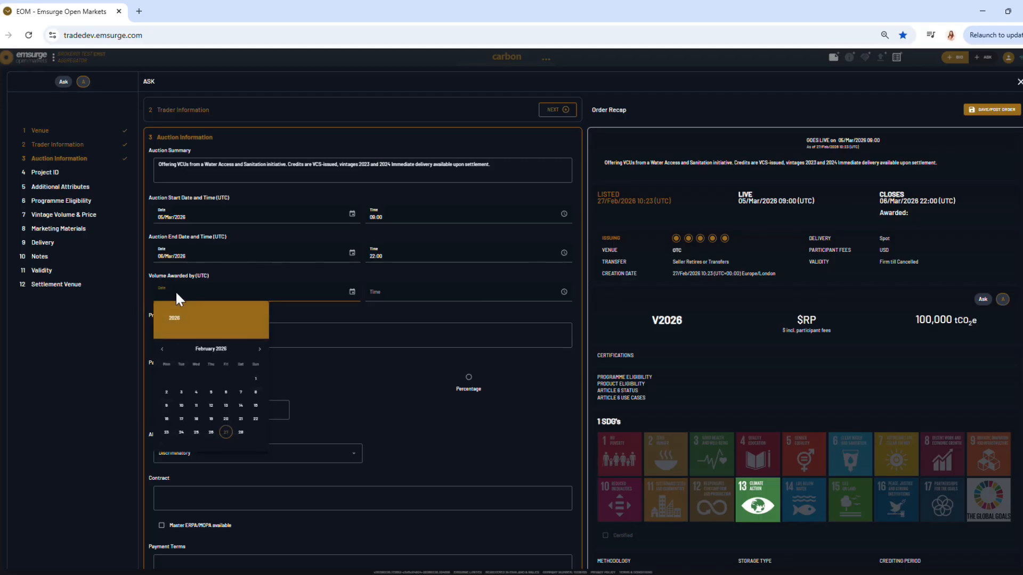
{"action": "left_click", "coordinate": [260, 349]}
{"action": "left_click", "coordinate": [245, 393]}
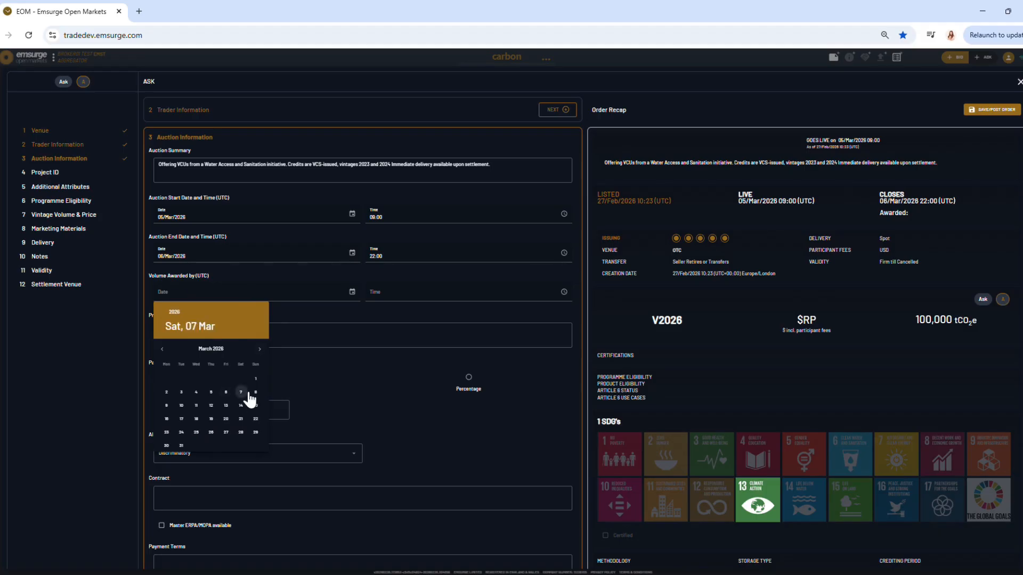
{"action": "left_click", "coordinate": [390, 294]}
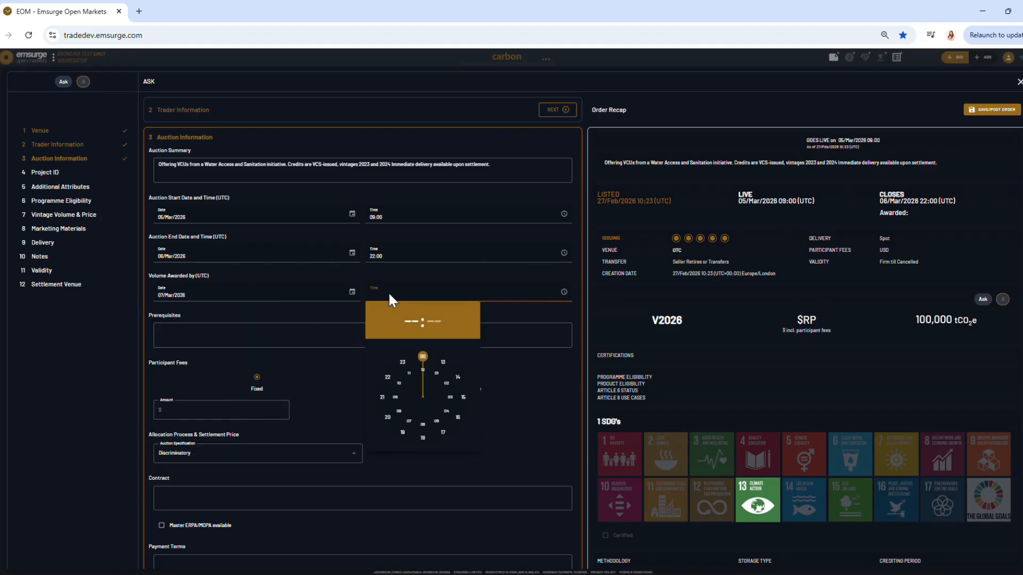
{"action": "left_click", "coordinate": [400, 383]}
{"action": "left_click", "coordinate": [187, 327]}
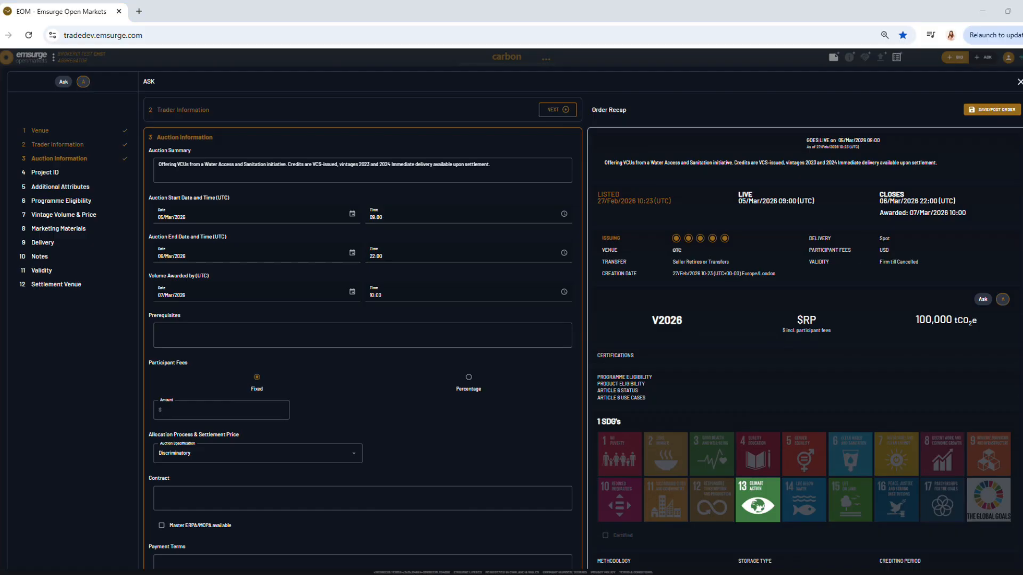
Step: Enter the prerequisite "Participant must have an active registry account capable of receiving VCUs" and set participant fees to a percentage of 0.5
{"action": "left_click", "coordinate": [272, 343]}
{"action": "type", "text": "Participant must have an active registry account capable of receiving VCUs"}
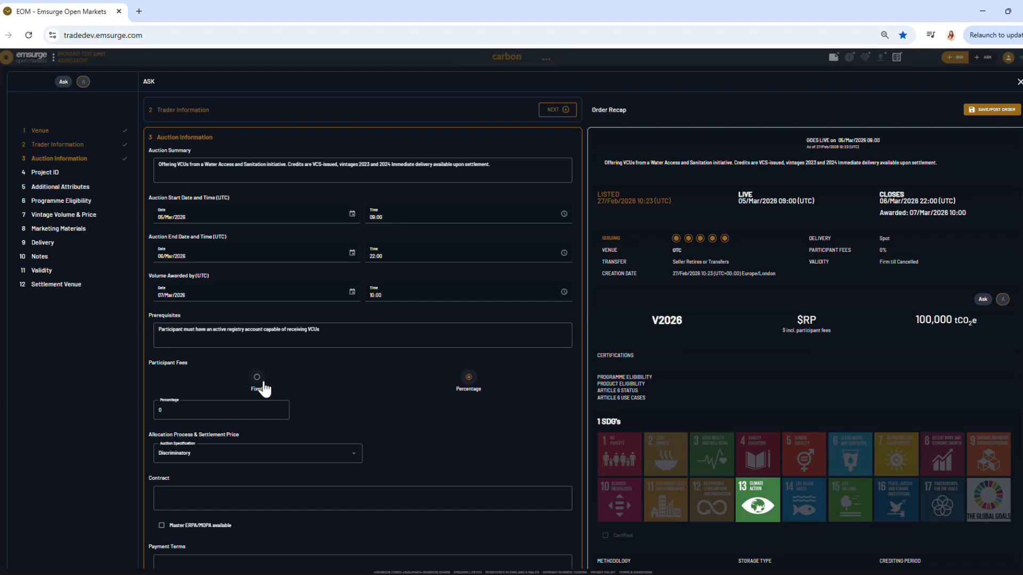
{"action": "left_click", "coordinate": [469, 378]}
{"action": "left_click", "coordinate": [250, 417]}
{"action": "type", "text": ".5"}
Step: Set the auction specification for the allocation process and settlement price to Uniform
{"action": "left_click", "coordinate": [207, 461]}
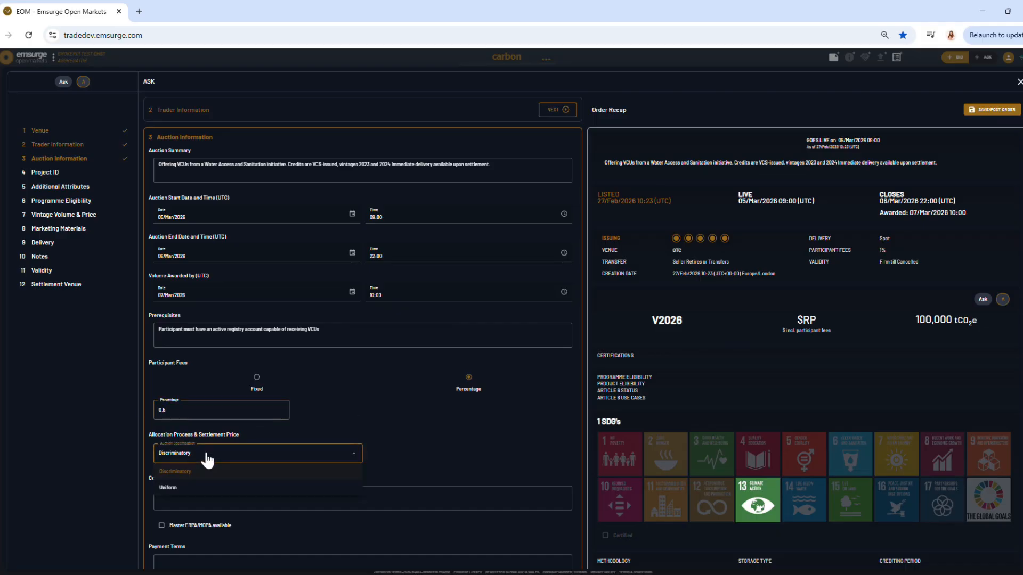
{"action": "left_click", "coordinate": [179, 489]}
{"action": "left_click", "coordinate": [210, 457]}
{"action": "left_click", "coordinate": [193, 472]}
{"action": "left_click", "coordinate": [206, 457]}
{"action": "left_click", "coordinate": [187, 492]}
Step: Enter the contract text "Governed by Master ERPA v2.1. Delivery via Verra Registry upon payment confirmation."
{"action": "left_click", "coordinate": [238, 505]}
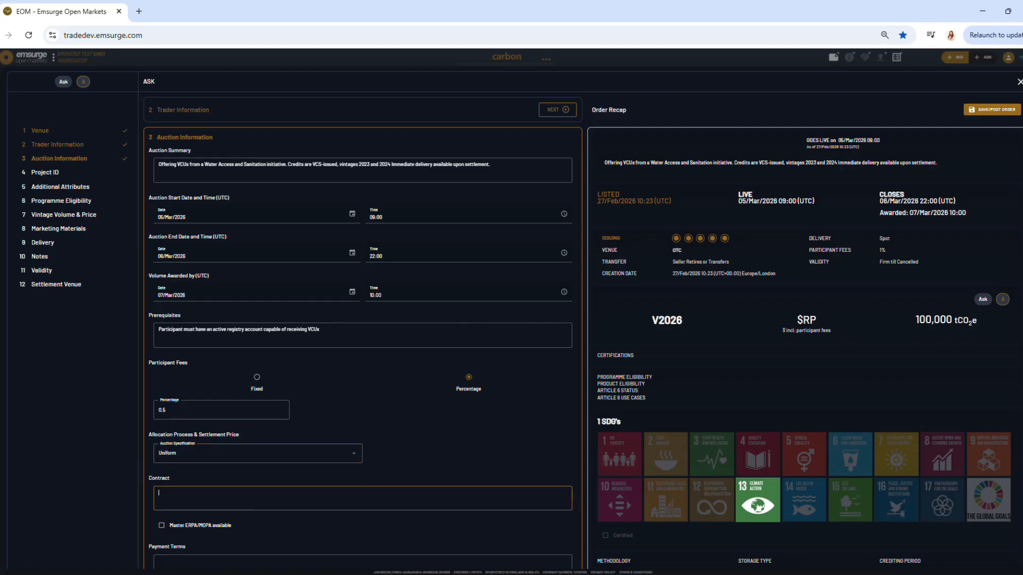
{"action": "key", "text": "alt+Tab"}
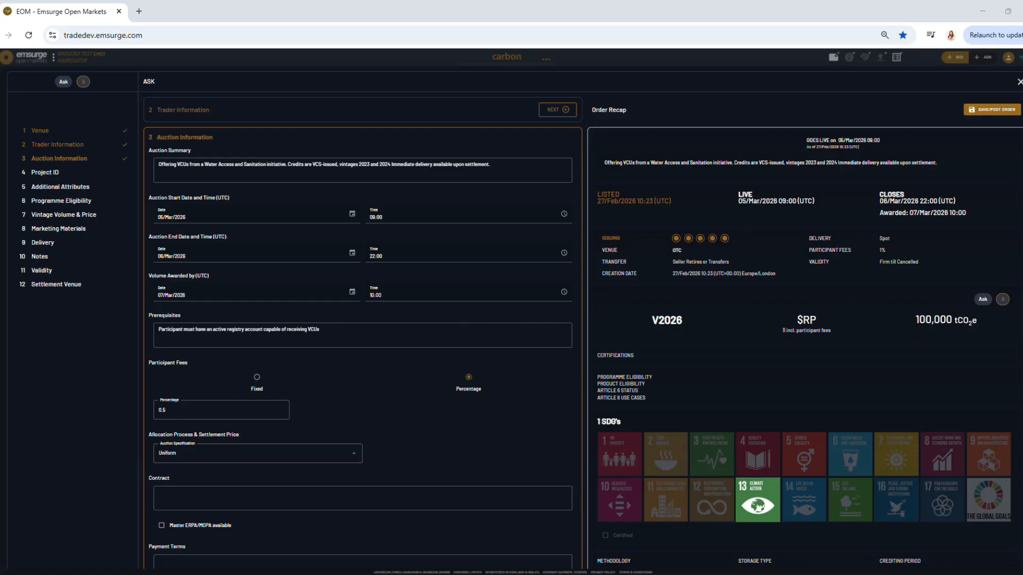
{"action": "left_click", "coordinate": [183, 502]}
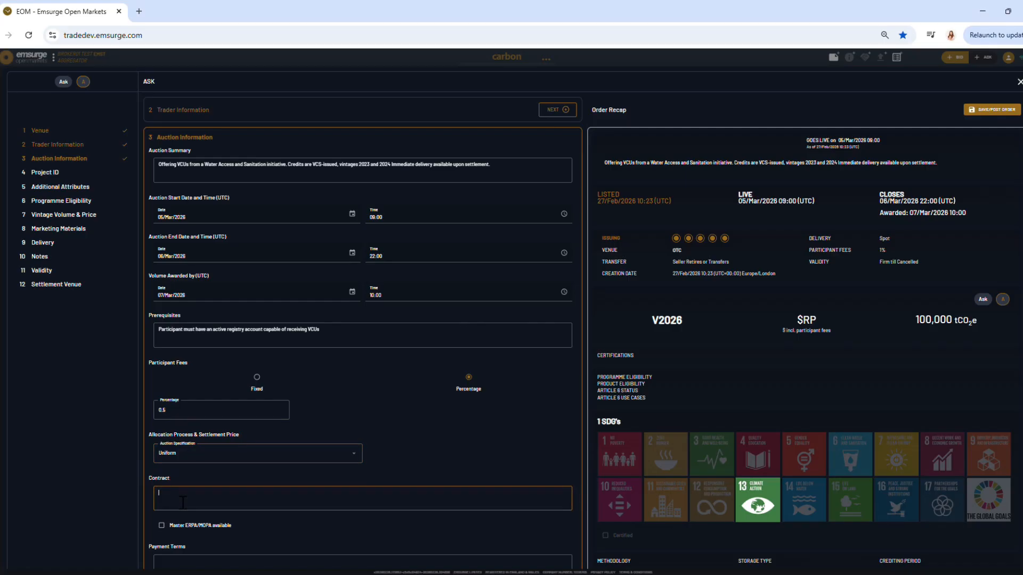
{"action": "type", "text": "Governed by Master ERPA v2.1. Delivery via Verra Registry upon payment confirmation."}
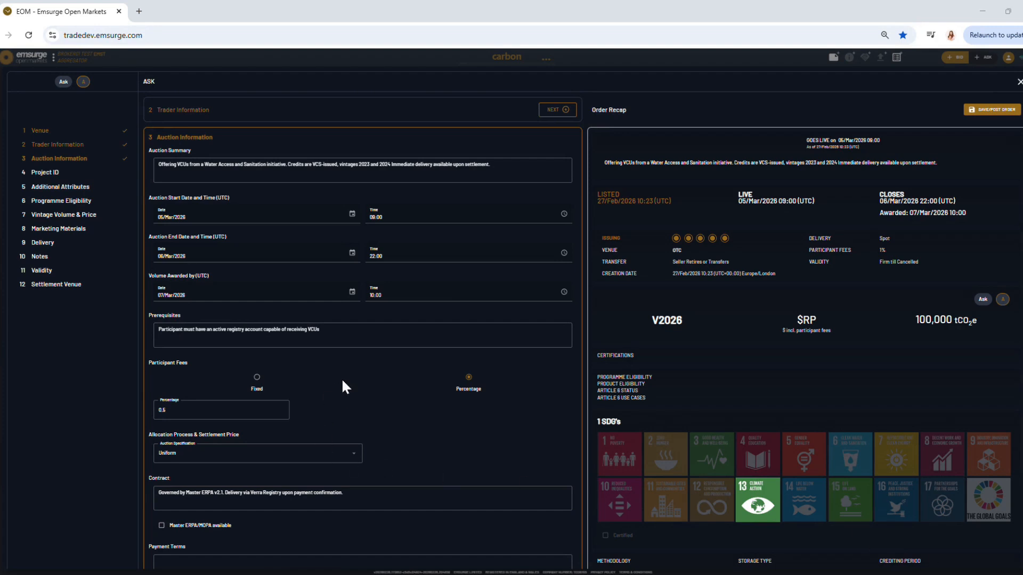
{"action": "scroll", "coordinate": [468, 447], "scroll_direction": "down", "scroll_amount": 4}
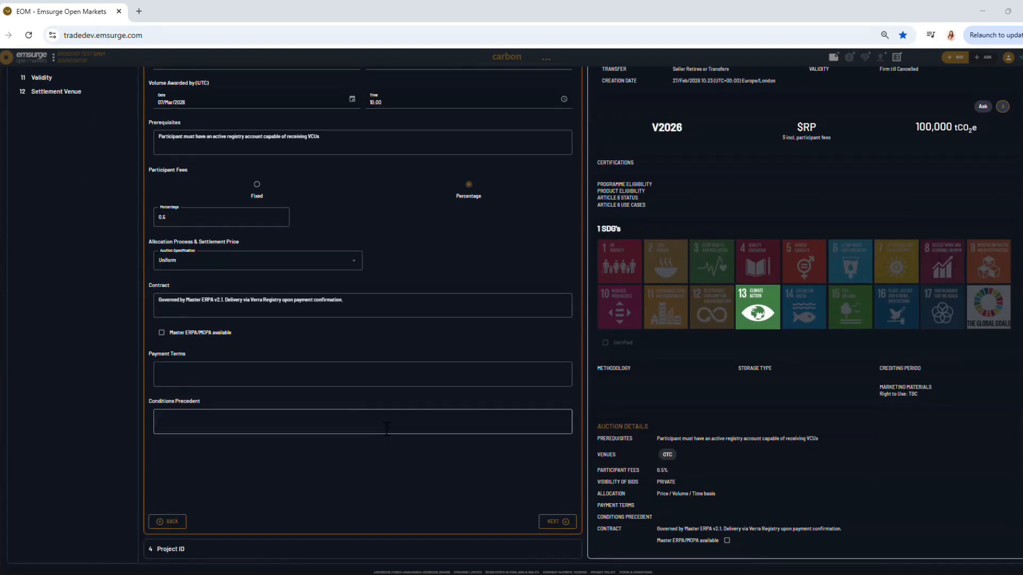
{"action": "left_click", "coordinate": [165, 334]}
{"action": "left_click", "coordinate": [162, 333]}
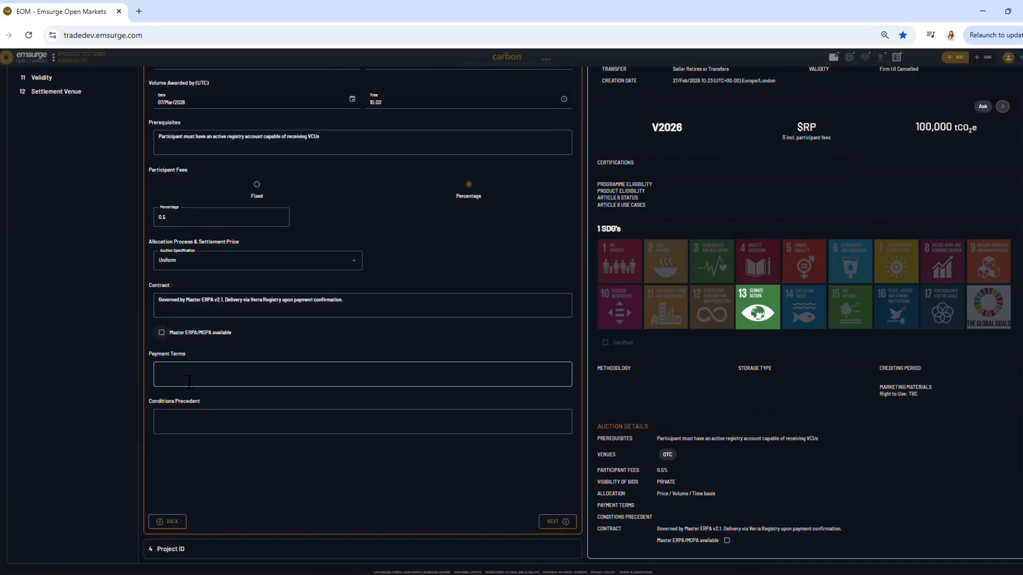
Step: Enter the payment terms "100% payment due within five (5) business days of award notification"
{"action": "key", "text": "alt+Tab"}
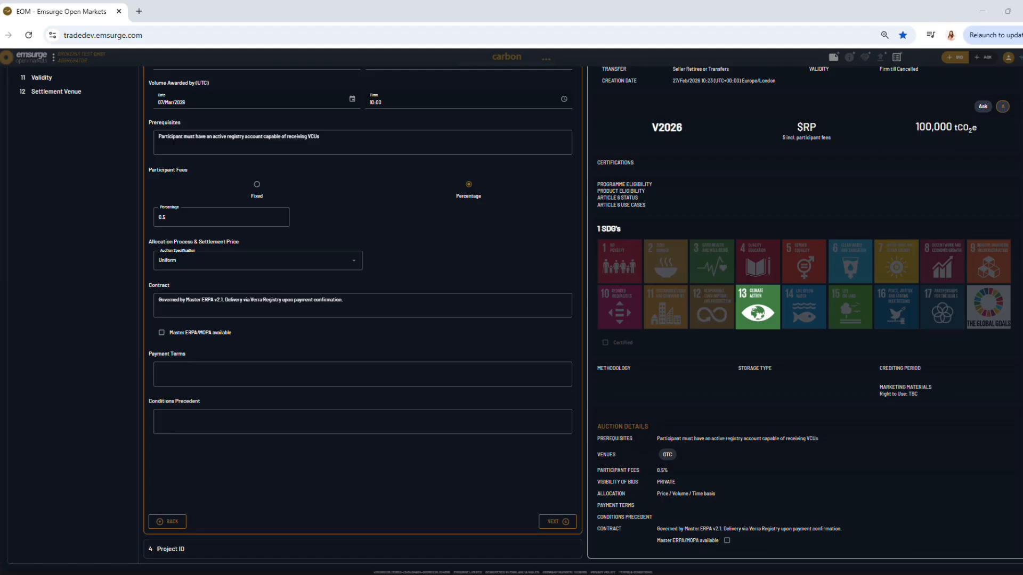
{"action": "left_click", "coordinate": [208, 386]}
{"action": "type", "text": "100% payment due within five (5) business days of award notification"}
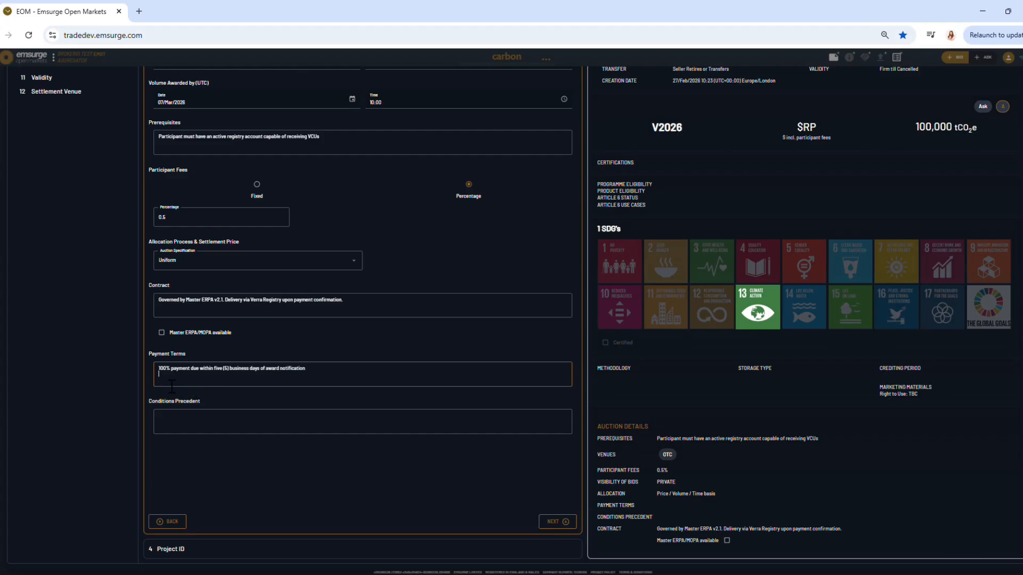
Step: Fill in Conditions Precedent: "Execution of the transaction is subject to signed agreement, completed compliance checks, confirmed credit availability in the registry, and receipt of full cleared payment."
{"action": "left_click", "coordinate": [256, 428]}
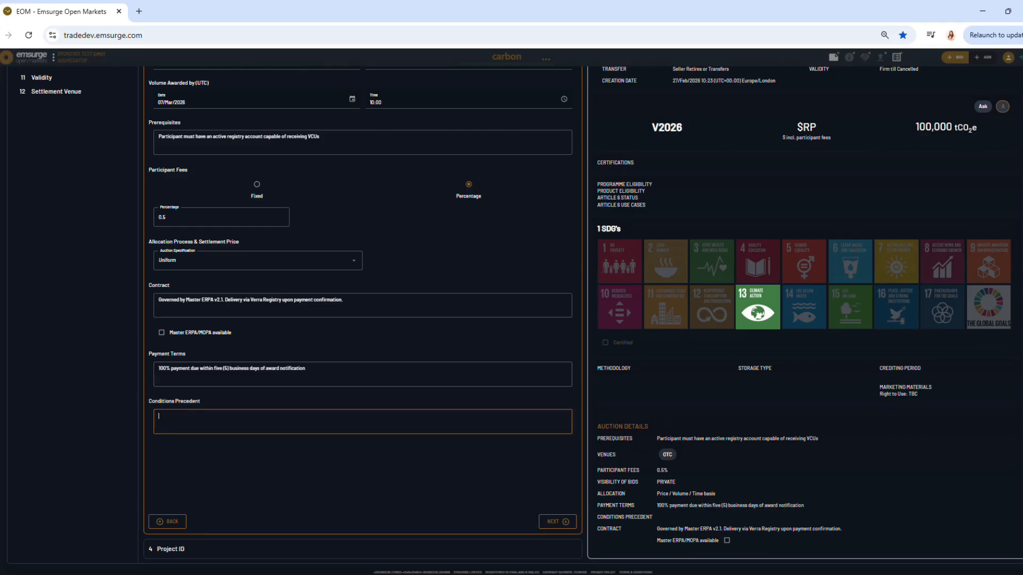
{"action": "key", "text": "alt+Tab"}
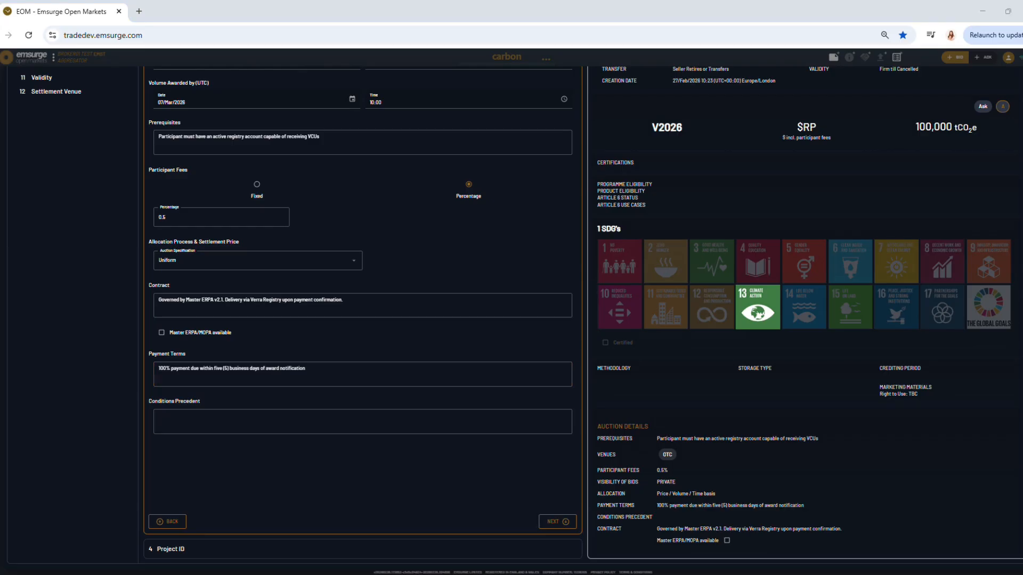
{"action": "left_click", "coordinate": [328, 422]}
{"action": "type", "text": "Execution of the transaction is subject to signed agreement, completed compliance checks, confirmed credit availability in the registry, and receipt of full cleared payment."}
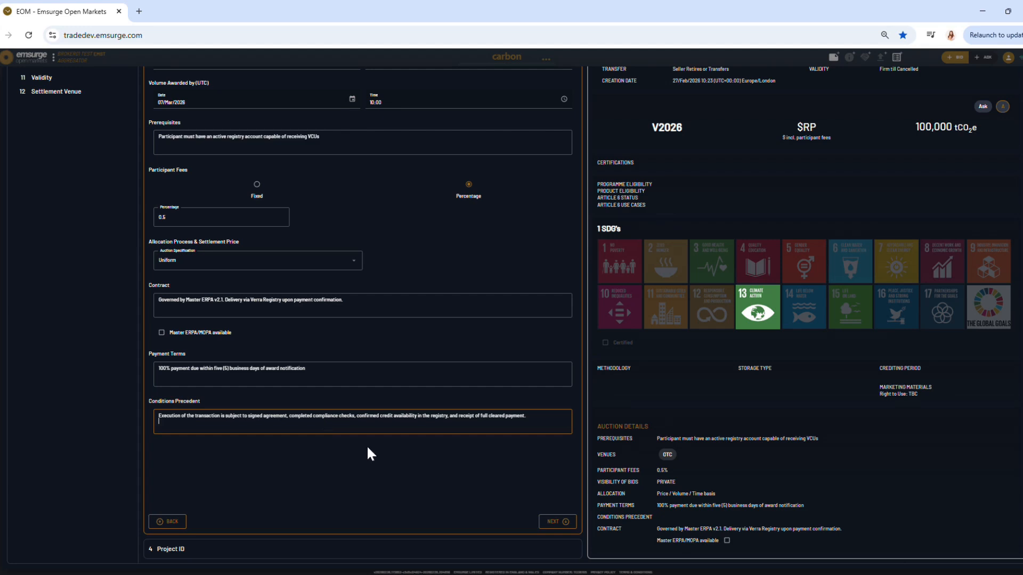
Step: Import project VCS 3052 in the Project ID section of the ask order
{"action": "scroll", "coordinate": [371, 454], "scroll_direction": "up", "scroll_amount": 4}
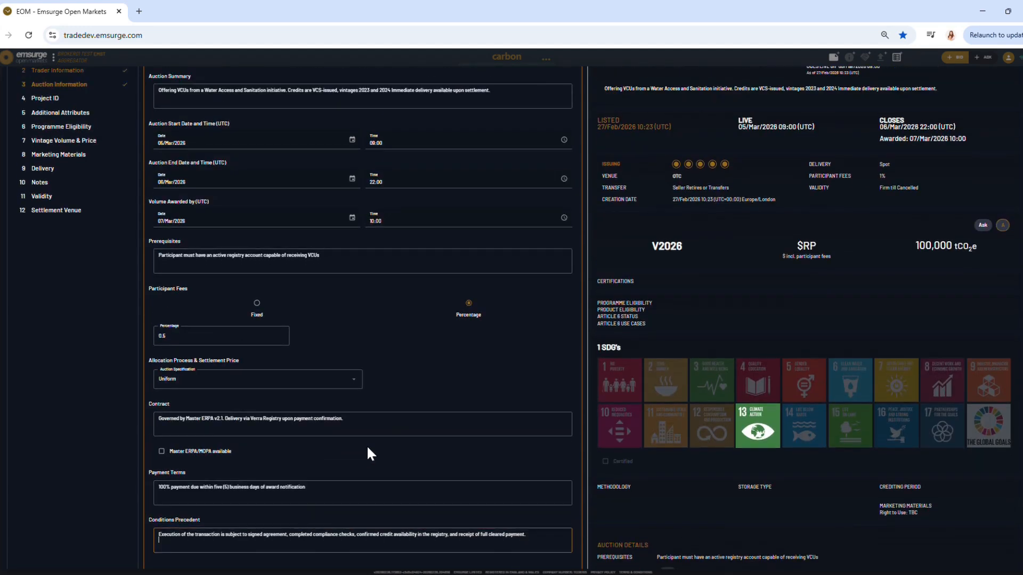
{"action": "scroll", "coordinate": [454, 401], "scroll_direction": "down", "scroll_amount": 4}
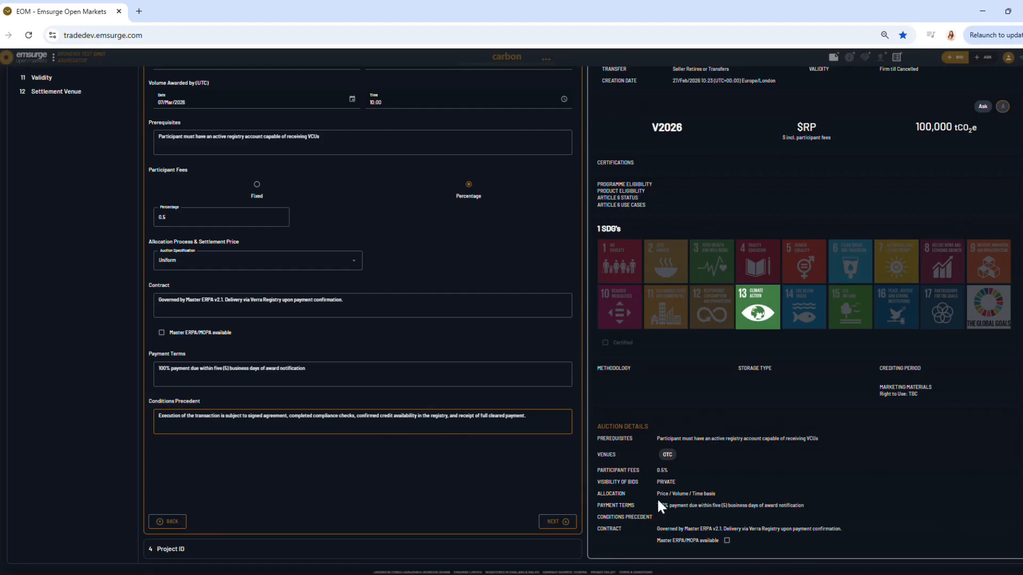
{"action": "scroll", "coordinate": [417, 64], "scroll_direction": "up", "scroll_amount": 1}
{"action": "scroll", "coordinate": [362, 94], "scroll_direction": "up", "scroll_amount": 3}
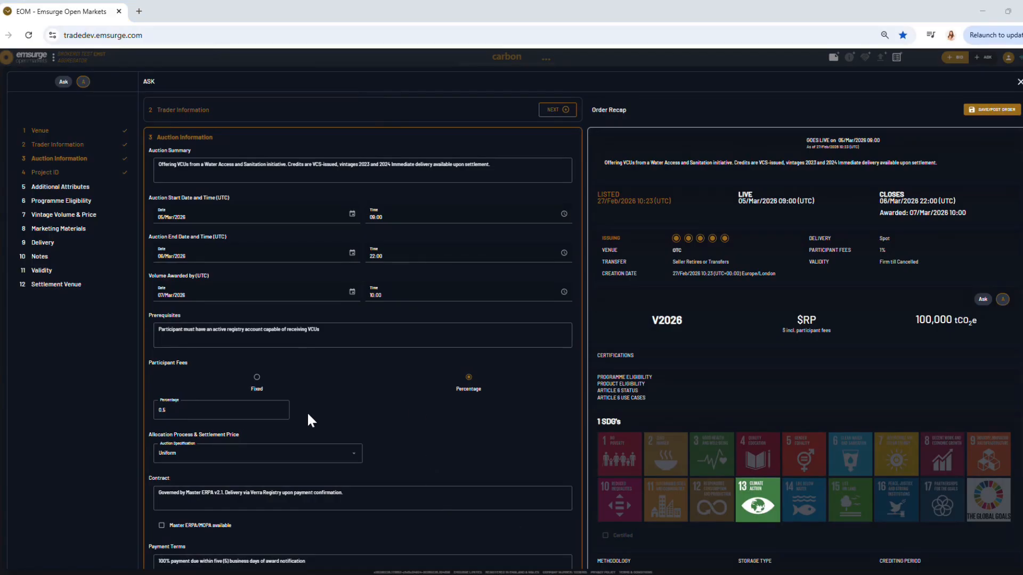
{"action": "left_click", "coordinate": [51, 172]}
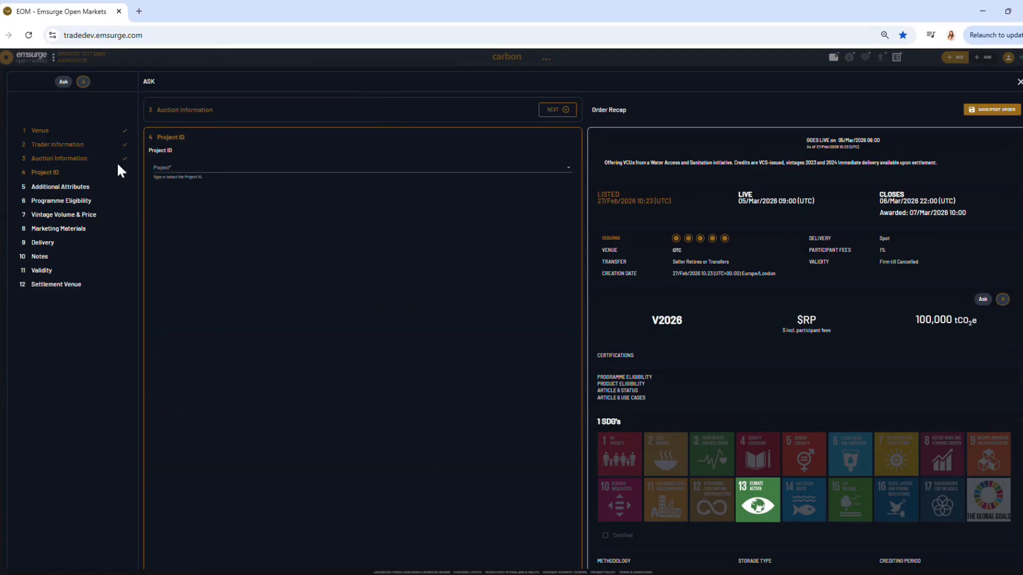
{"action": "left_click", "coordinate": [180, 169]}
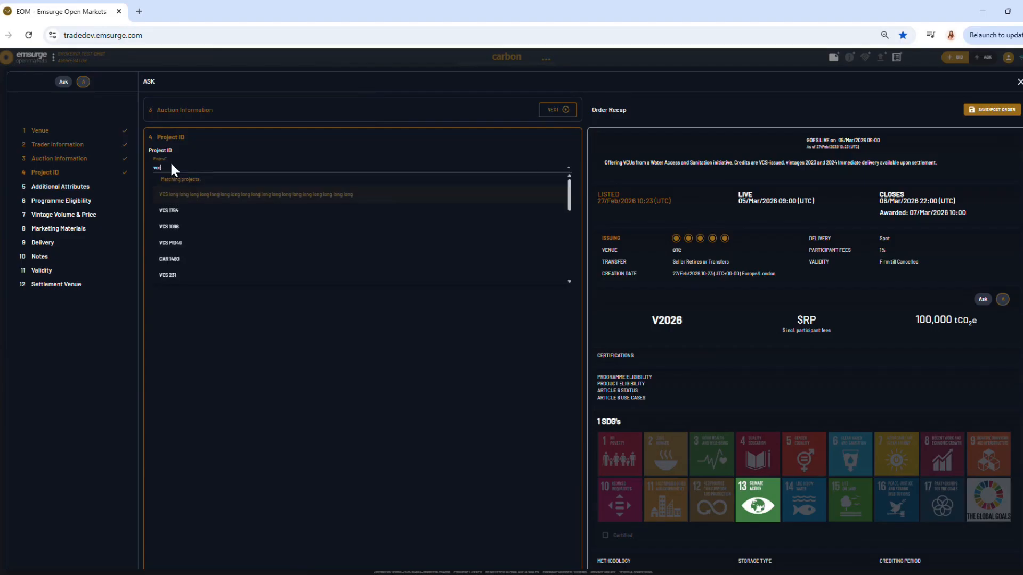
{"action": "type", "text": "vcs 3052"}
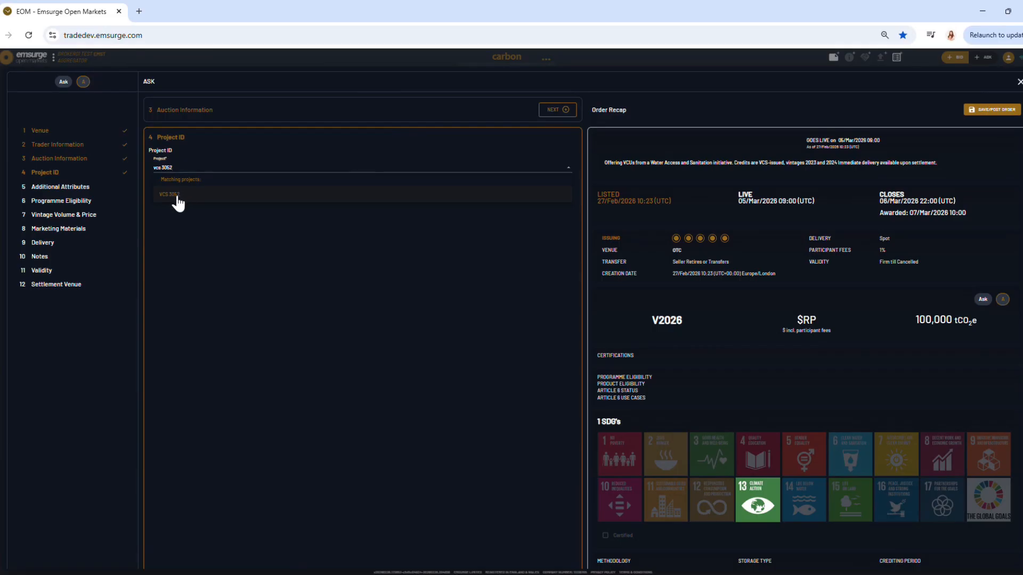
{"action": "left_click", "coordinate": [178, 203]}
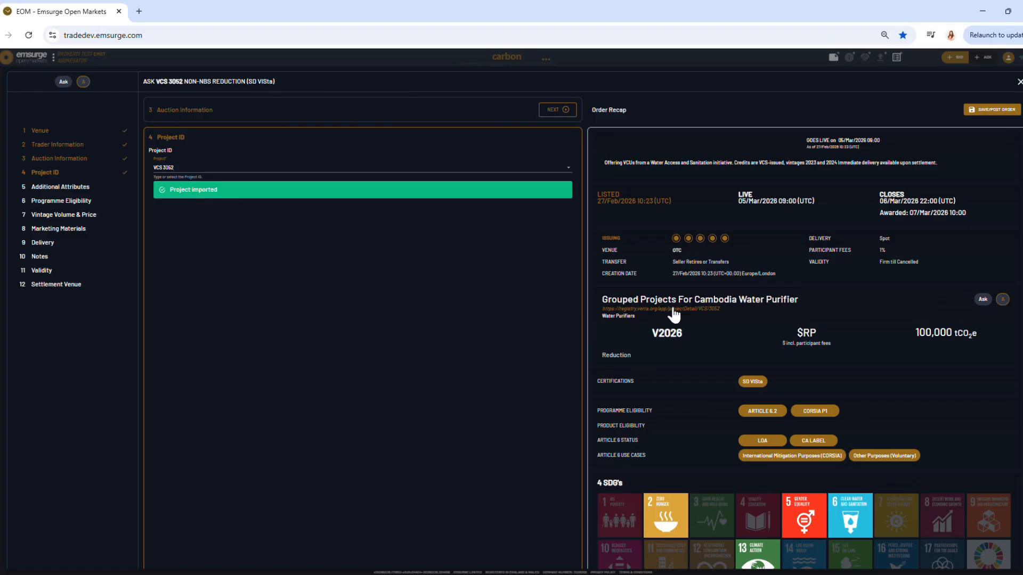
Step: Review the imported project's details in the order recap and open the Additional Attributes section
{"action": "scroll", "coordinate": [778, 362], "scroll_direction": "down", "scroll_amount": 5}
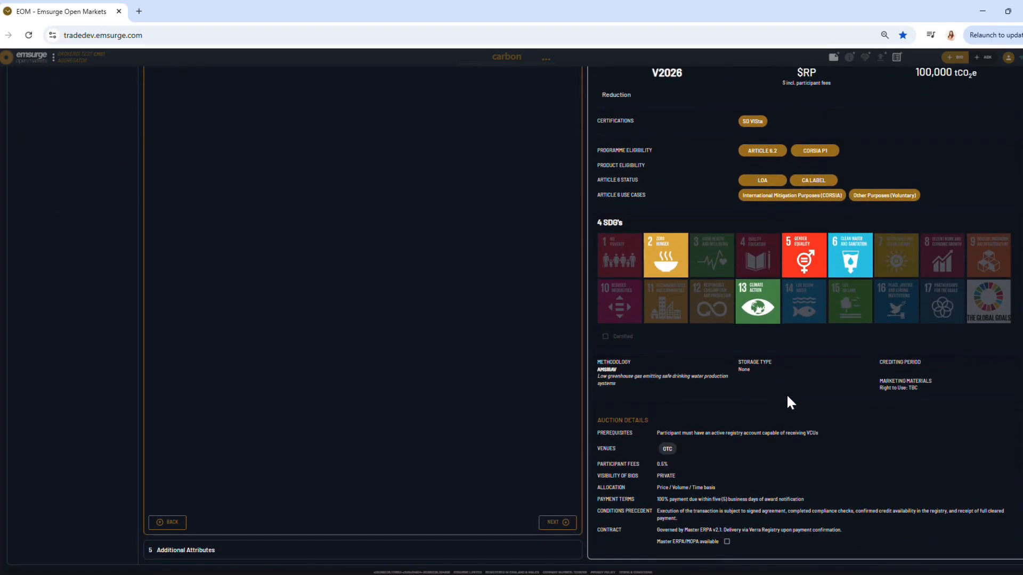
{"action": "scroll", "coordinate": [787, 395], "scroll_direction": "up", "scroll_amount": 5}
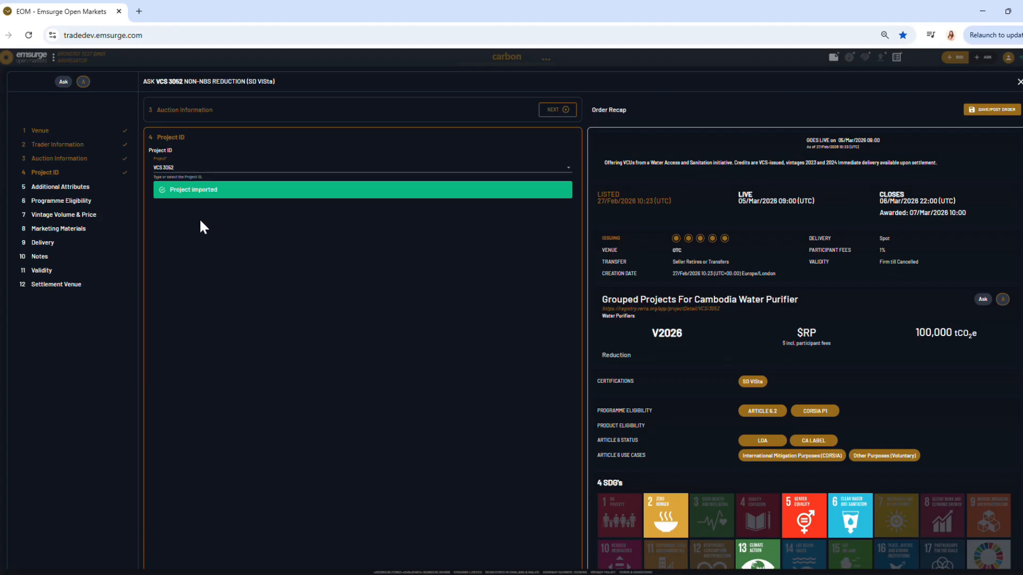
{"action": "left_click_drag", "start_coordinate": [170, 191], "coordinate": [219, 195]}
{"action": "left_click", "coordinate": [212, 210]}
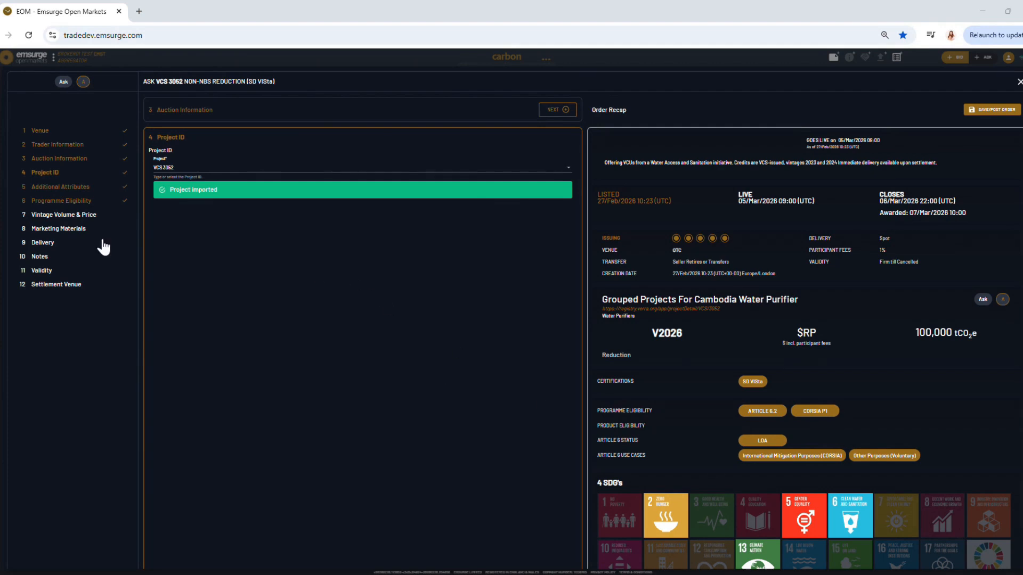
{"action": "left_click", "coordinate": [78, 187]}
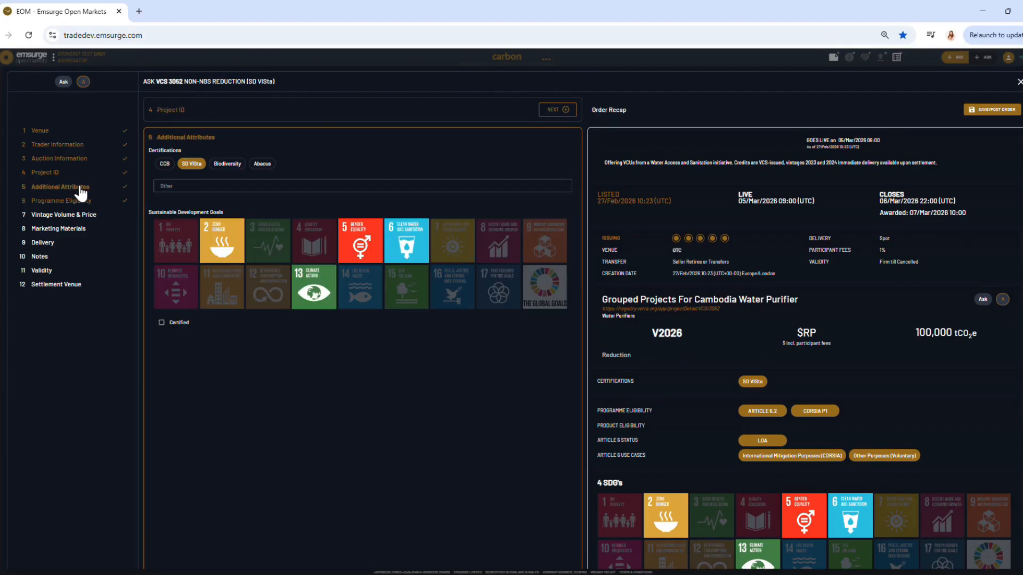
Step: Try adding the CCB and Abacus certifications in Additional Attributes and deselect both again
{"action": "left_click", "coordinate": [170, 166]}
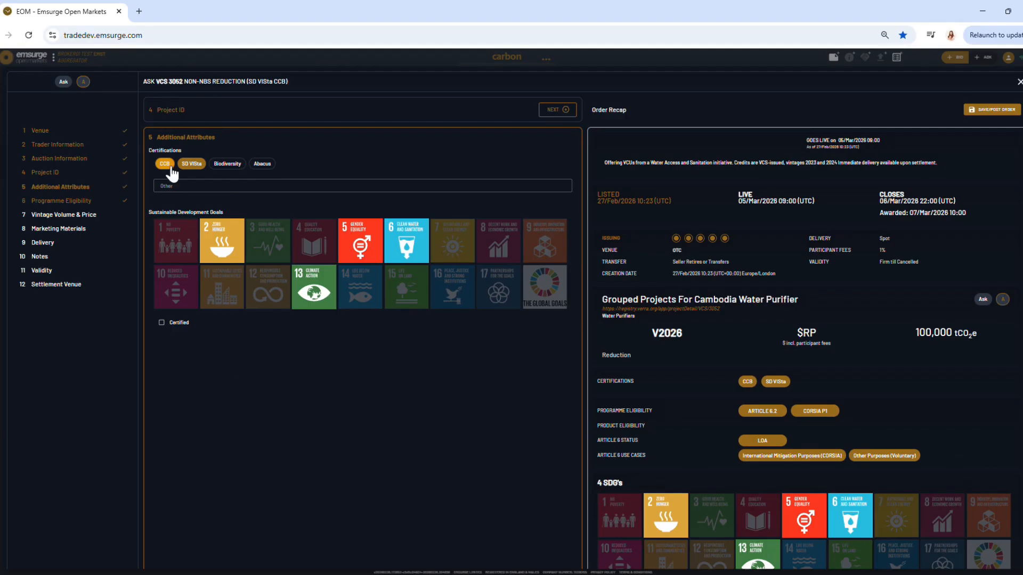
{"action": "left_click", "coordinate": [168, 165]}
{"action": "left_click", "coordinate": [169, 165]}
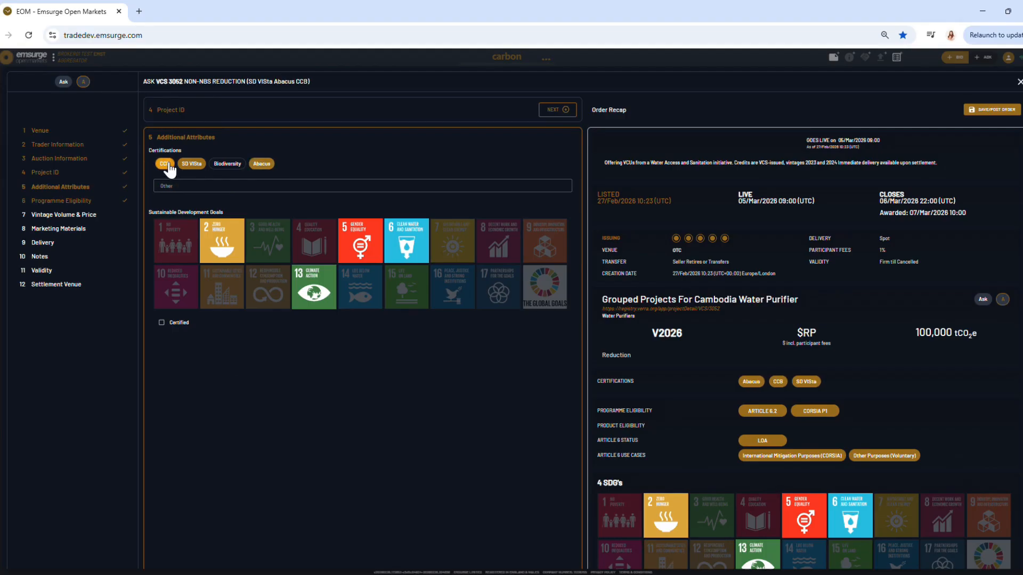
{"action": "left_click", "coordinate": [169, 165]}
{"action": "left_click", "coordinate": [264, 164]}
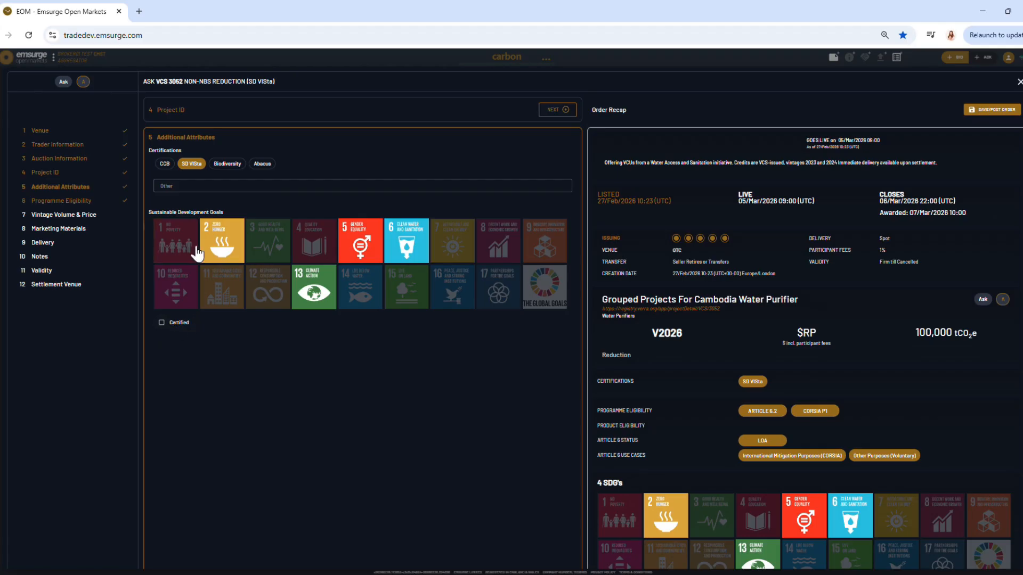
Step: Add goal 14 Life Below Water to the Sustainable Development Goals and try the Certified option
{"action": "left_click", "coordinate": [360, 287]}
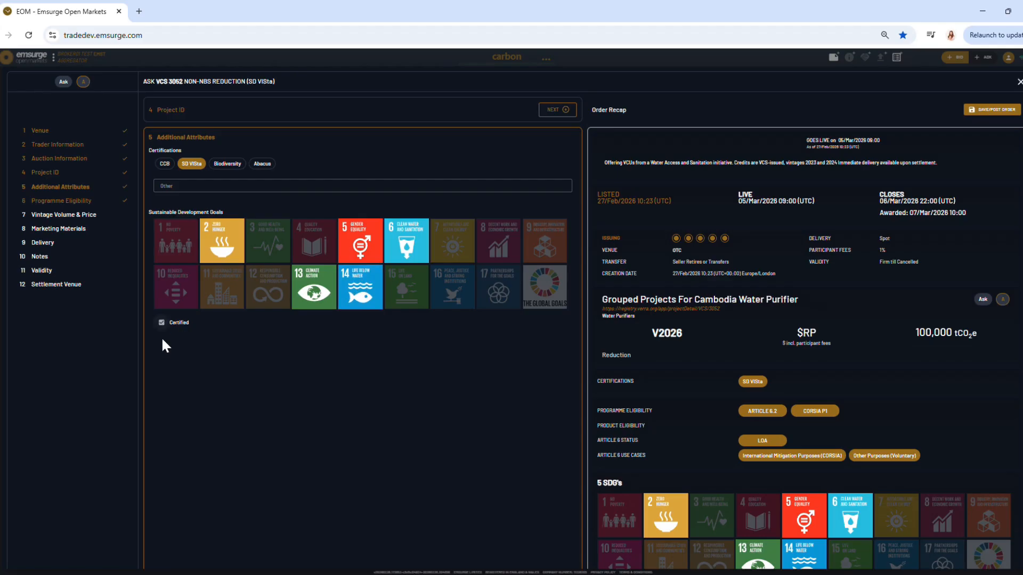
{"action": "left_click", "coordinate": [173, 323]}
{"action": "left_click", "coordinate": [180, 324]}
Step: Open Programme Eligibility and try the ARTICLE 6.4 programme and CP1 ICE product options, deselecting each again
{"action": "left_click", "coordinate": [72, 203]}
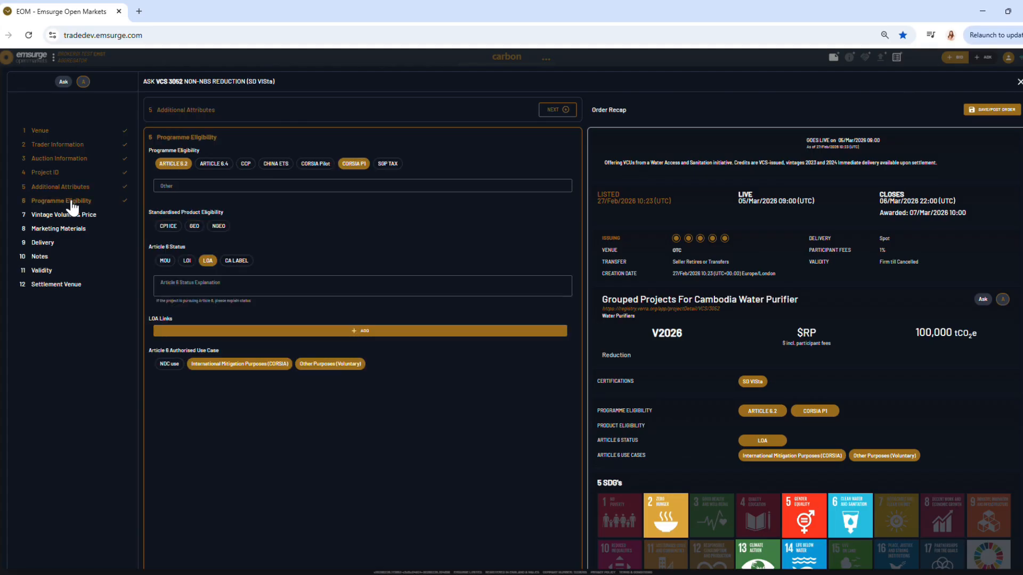
{"action": "left_click", "coordinate": [221, 165]}
{"action": "left_click", "coordinate": [215, 165]}
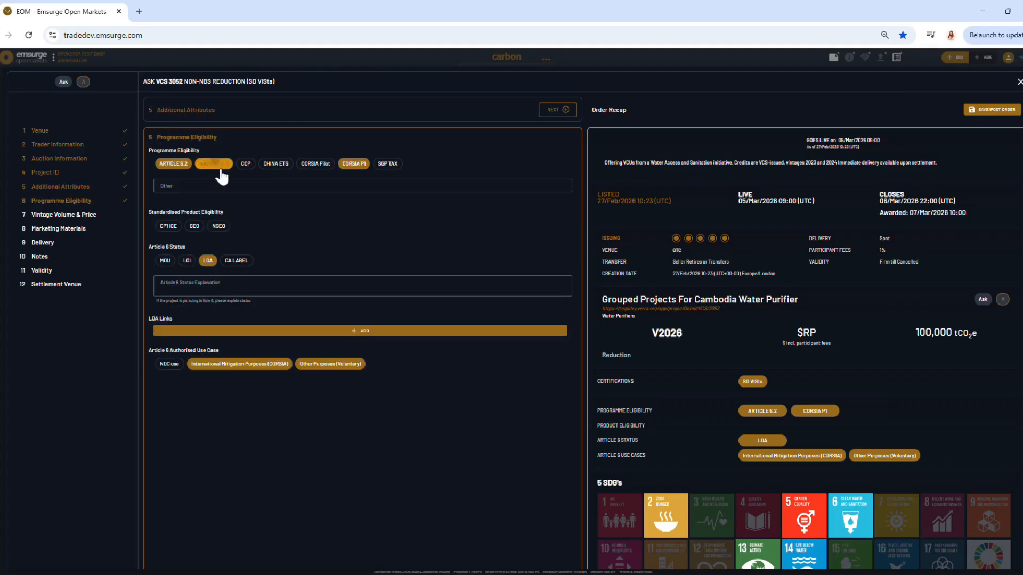
{"action": "left_click", "coordinate": [176, 228]}
{"action": "left_click", "coordinate": [176, 228]}
Step: Try MOU as an additional Article 6 status and a new LOA link entry, removing both again
{"action": "left_click", "coordinate": [170, 264]}
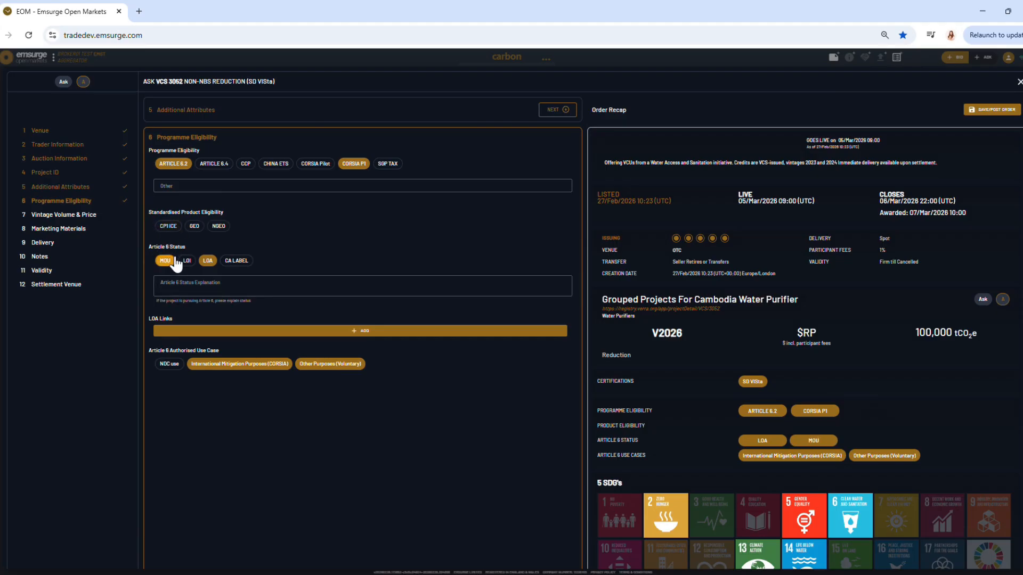
{"action": "left_click", "coordinate": [169, 264]}
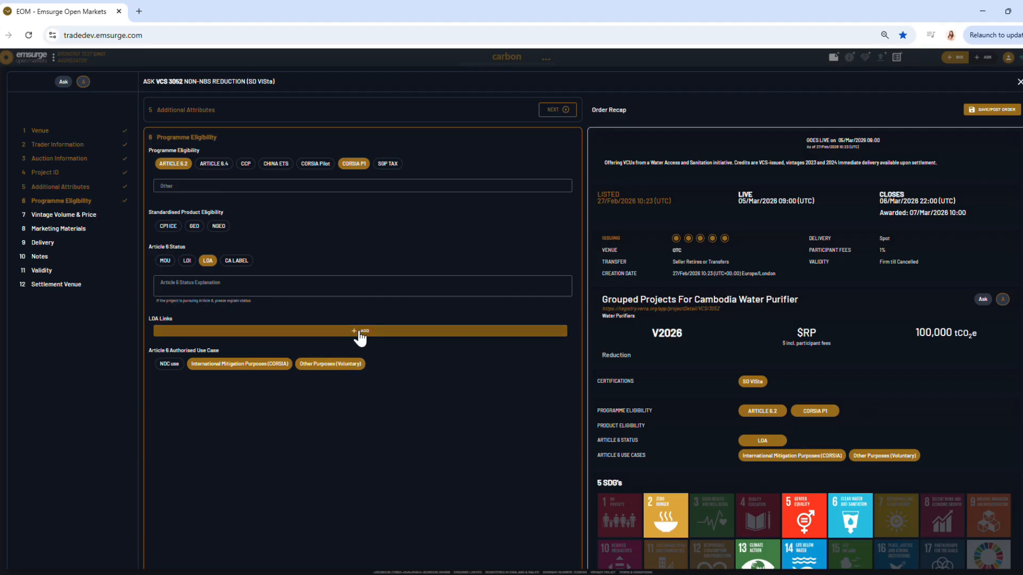
{"action": "left_click", "coordinate": [362, 336]}
{"action": "left_click", "coordinate": [568, 334]}
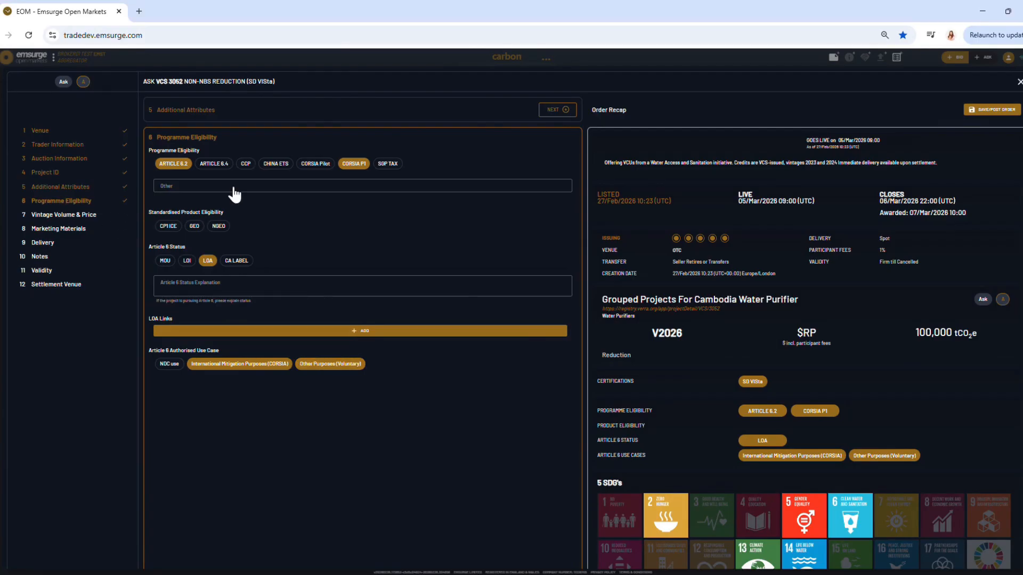
Step: In Vintage Volume & Price, keep the period at Cal and set the first vintage's year to 2023
{"action": "left_click", "coordinate": [84, 216]}
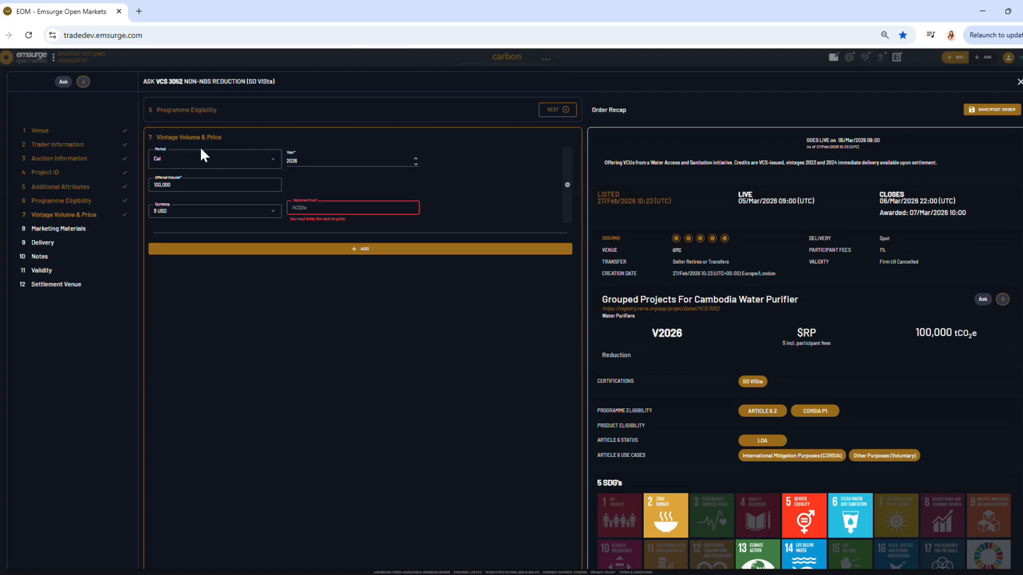
{"action": "left_click", "coordinate": [274, 160]}
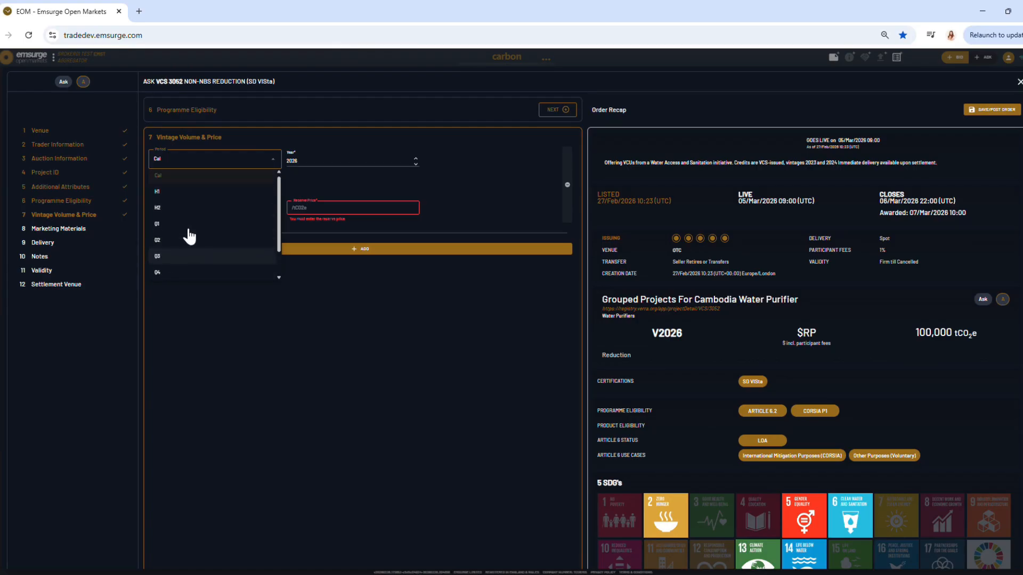
{"action": "scroll", "coordinate": [176, 235], "scroll_direction": "down", "scroll_amount": 2}
{"action": "left_click", "coordinate": [190, 161]}
{"action": "left_click", "coordinate": [323, 167]}
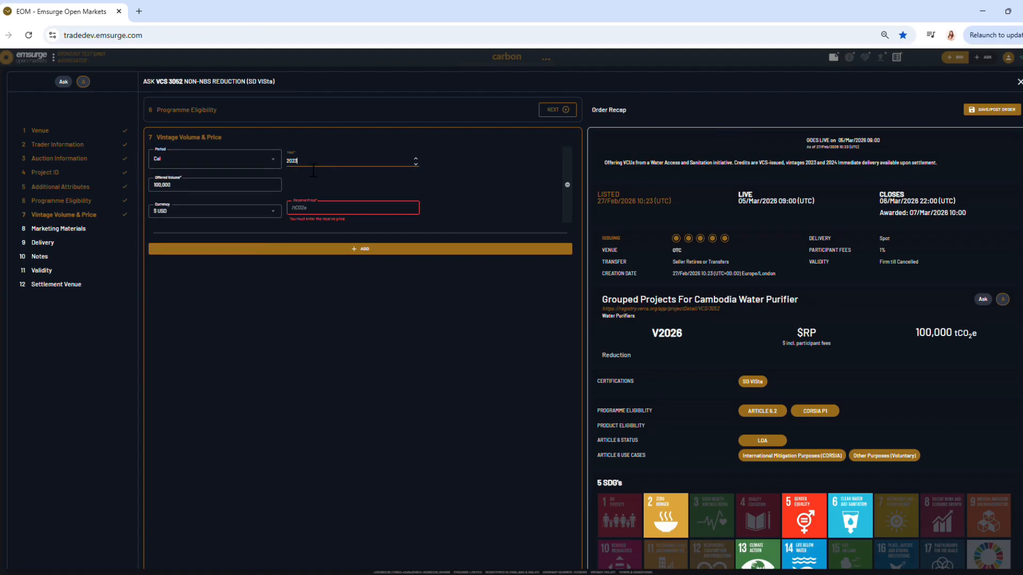
Step: Set the 2023 vintage's offered volume to 103,378 and its reserve price to $15, with USD as the currency
{"action": "left_click", "coordinate": [206, 187]}
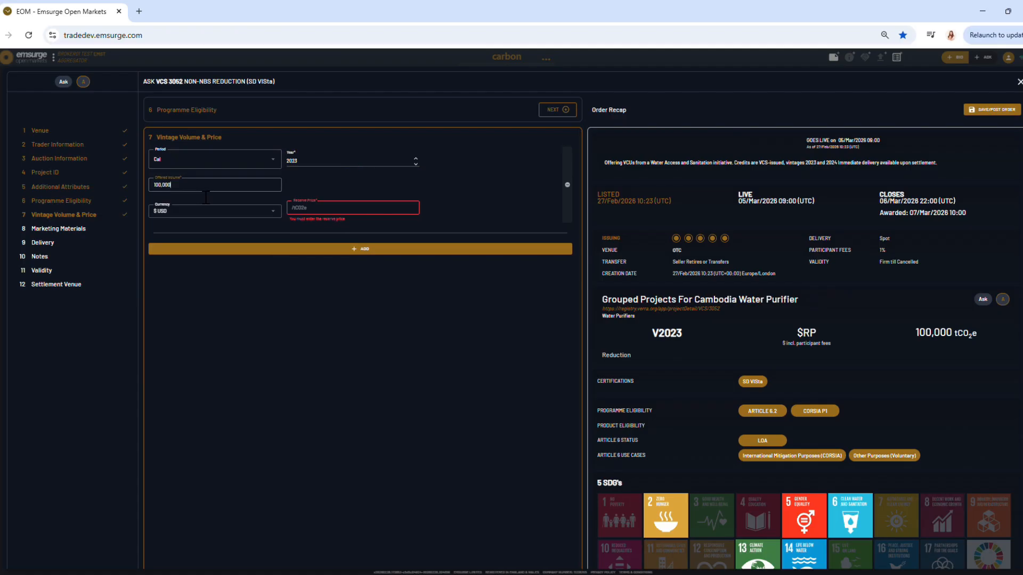
{"action": "left_click_drag", "start_coordinate": [206, 197], "coordinate": [89, 190]}
{"action": "type", "text": "103378"}
{"action": "left_click", "coordinate": [184, 212]}
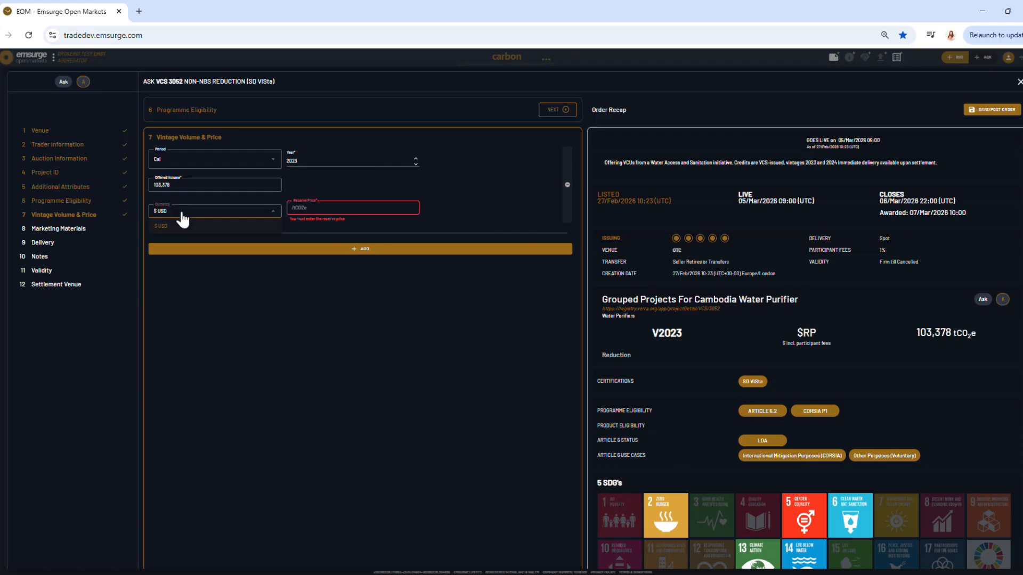
{"action": "left_click", "coordinate": [323, 213]}
{"action": "type", "text": "1"}
Step: Add a second vintage for 2024 with an offered volume of 36,622 and a reserve price of $16
{"action": "left_click", "coordinate": [277, 251]}
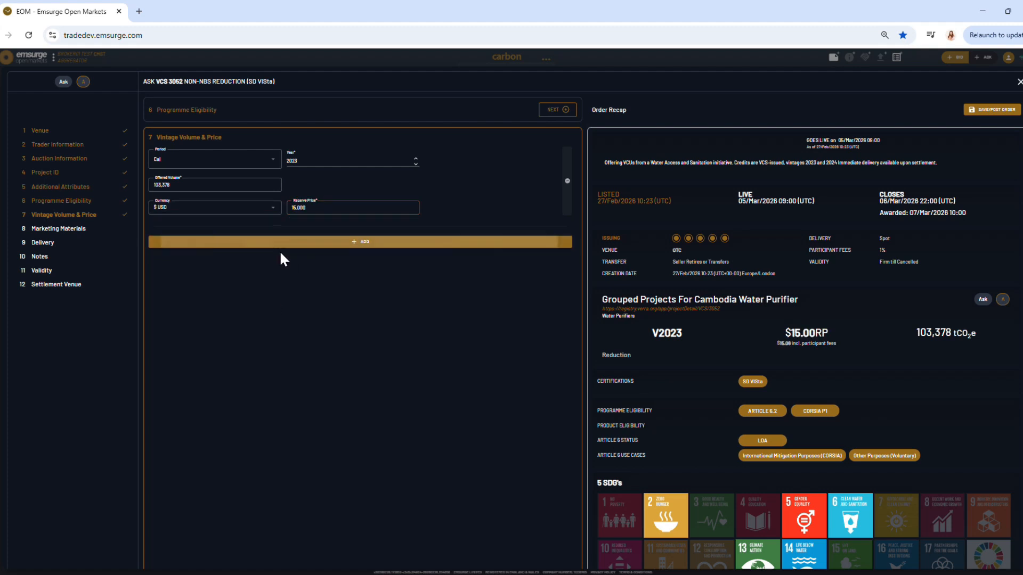
{"action": "left_click", "coordinate": [200, 243]}
{"action": "left_click", "coordinate": [312, 257]}
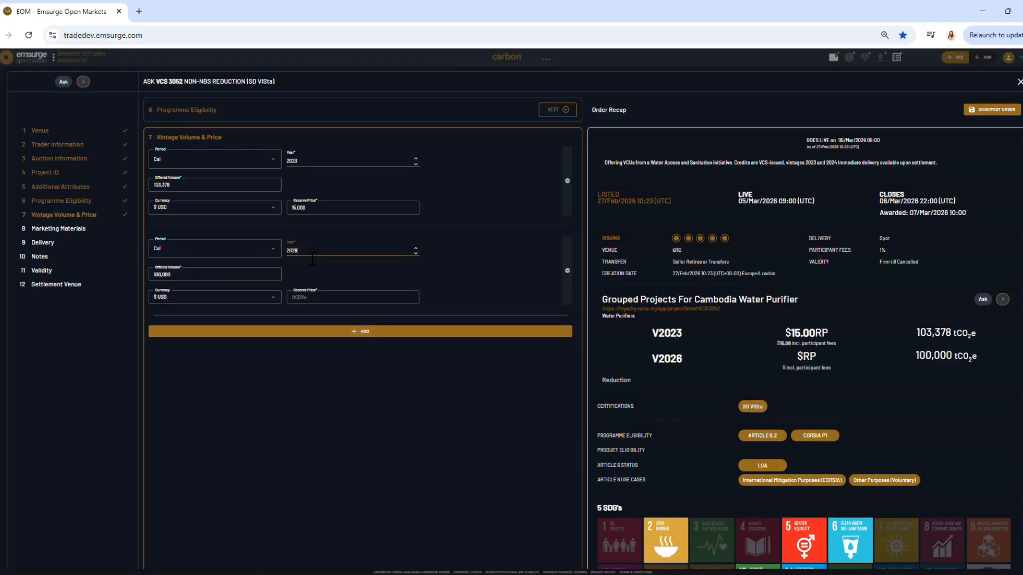
{"action": "key", "text": "Tab"}
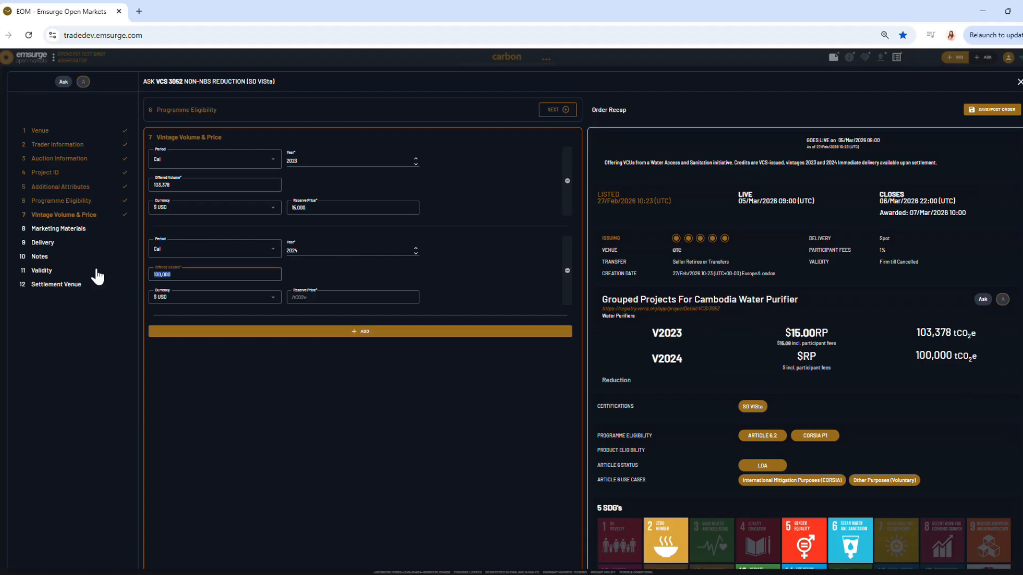
{"action": "type", "text": "36622"}
{"action": "left_click", "coordinate": [309, 306]}
{"action": "type", "text": "16"}
{"action": "left_click", "coordinate": [291, 363]}
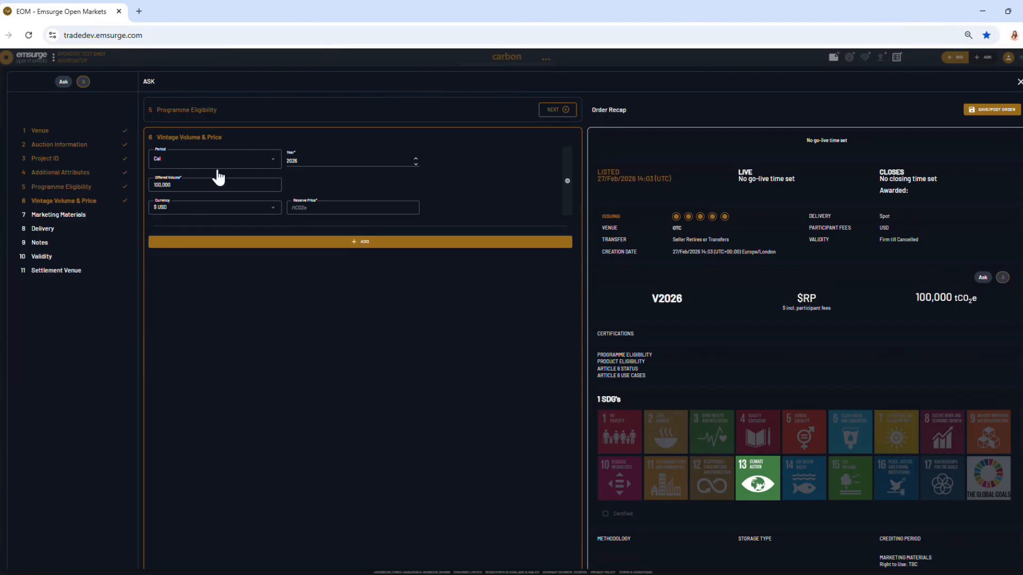
Step: In Marketing Materials, try the Yes and No rights-to-use options and settle on TBC
{"action": "left_click", "coordinate": [83, 218]}
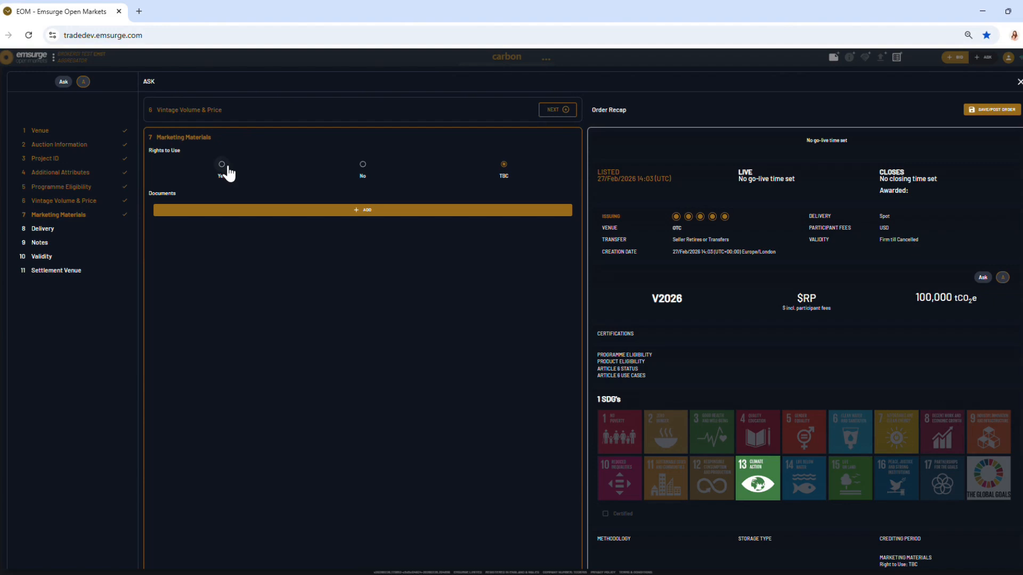
{"action": "left_click", "coordinate": [226, 168]}
{"action": "left_click", "coordinate": [363, 167]}
{"action": "left_click", "coordinate": [512, 169]}
Step: Try adding a document entry with link and description to the marketing materials and remove it again
{"action": "left_click", "coordinate": [356, 211]}
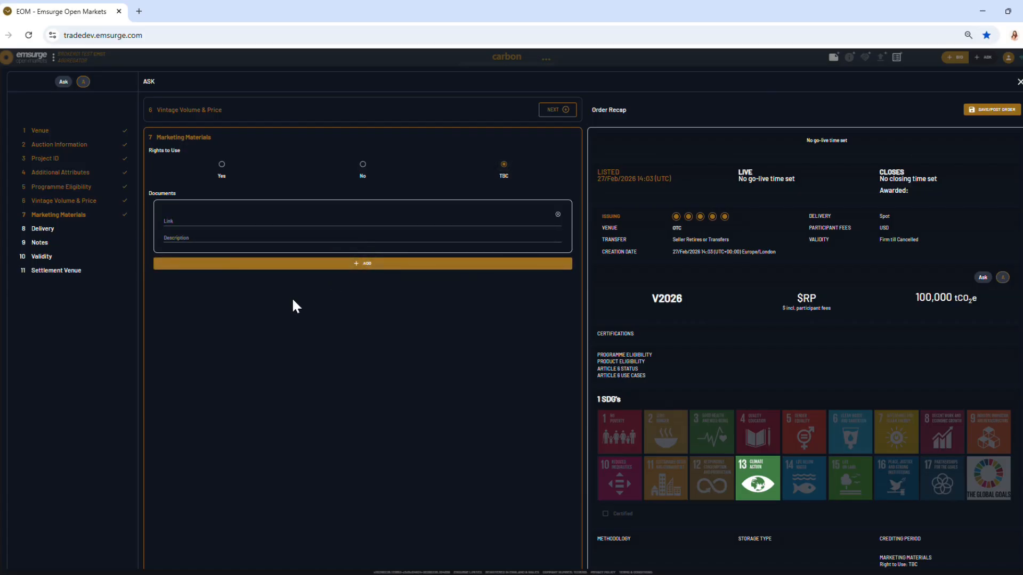
{"action": "left_click", "coordinate": [524, 241]}
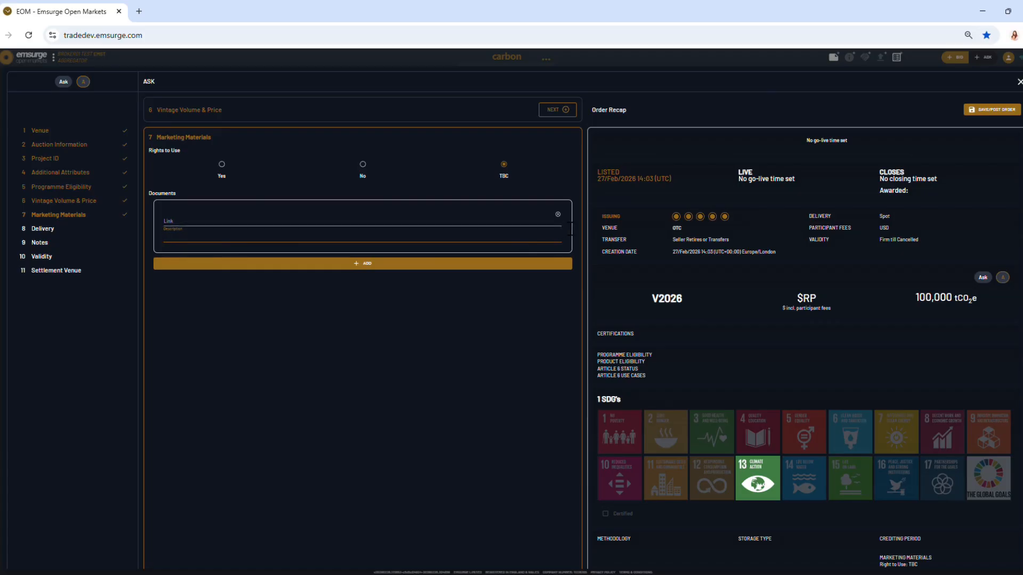
{"action": "left_click", "coordinate": [558, 215]}
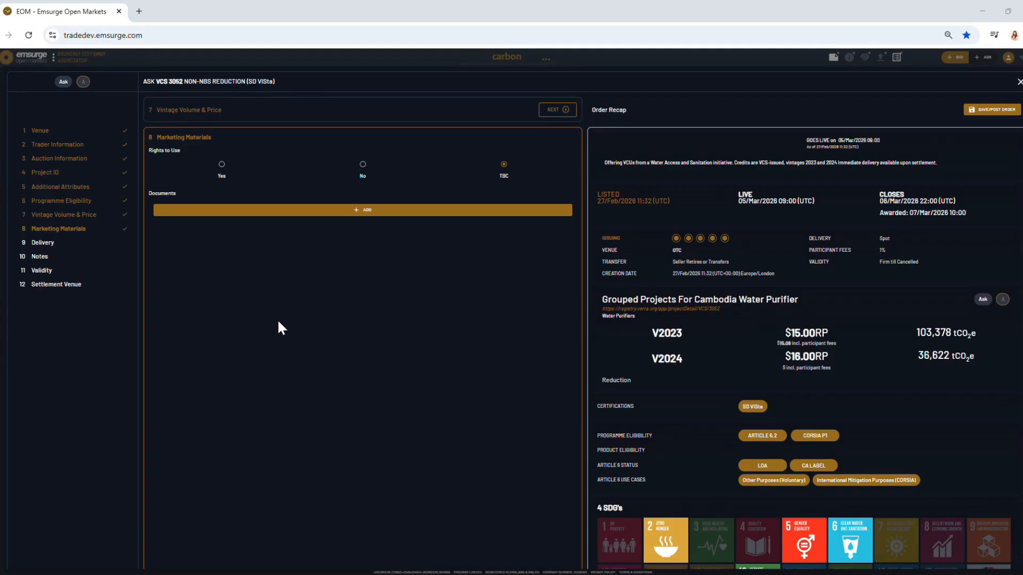
Step: Set delivery to 30 days after point of trade and title transfer to Seller Retires or Transfers
{"action": "left_click", "coordinate": [47, 243]}
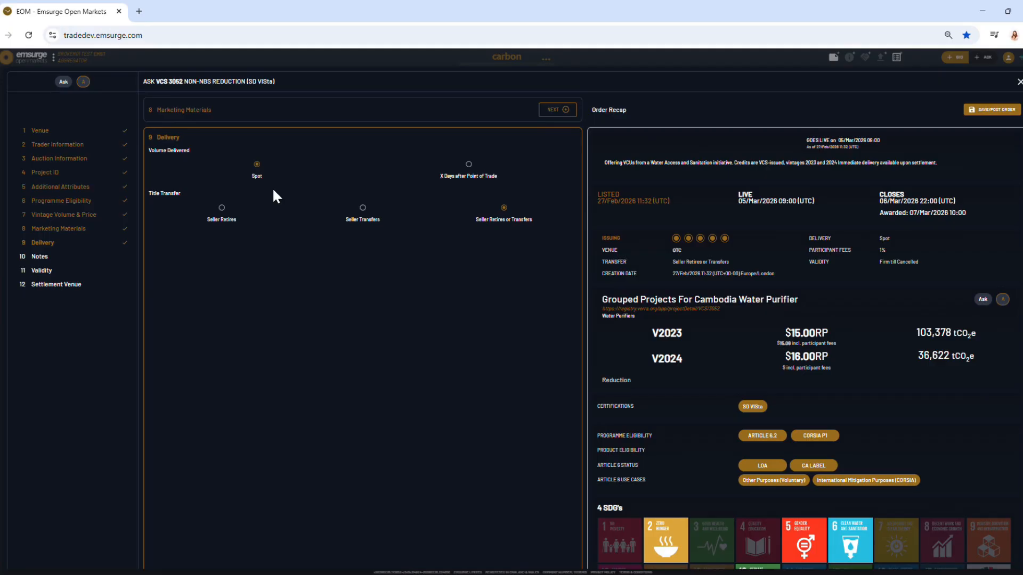
{"action": "left_click", "coordinate": [468, 164]}
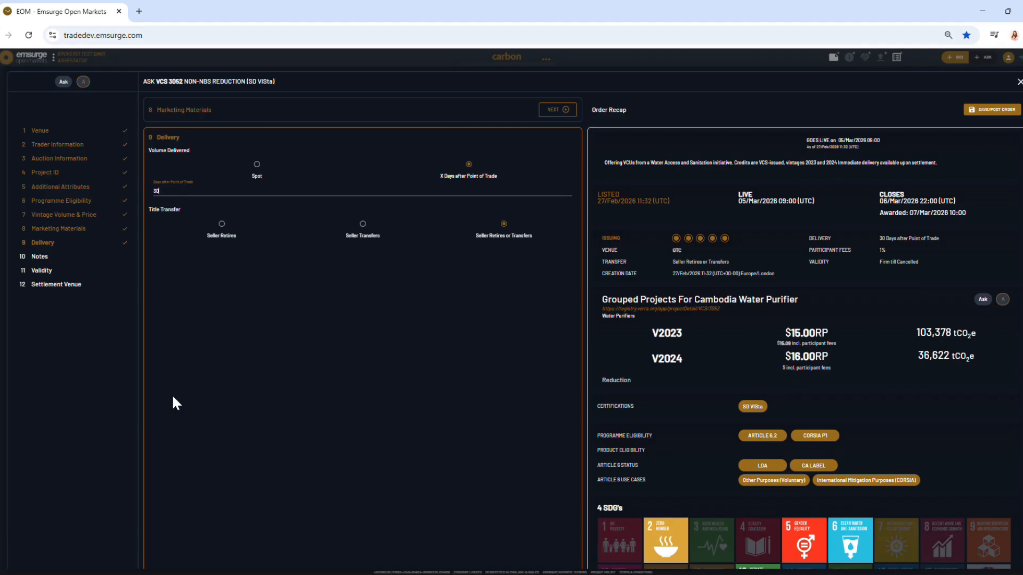
{"action": "left_click", "coordinate": [221, 225]}
{"action": "left_click", "coordinate": [364, 230]}
{"action": "left_click", "coordinate": [512, 229]}
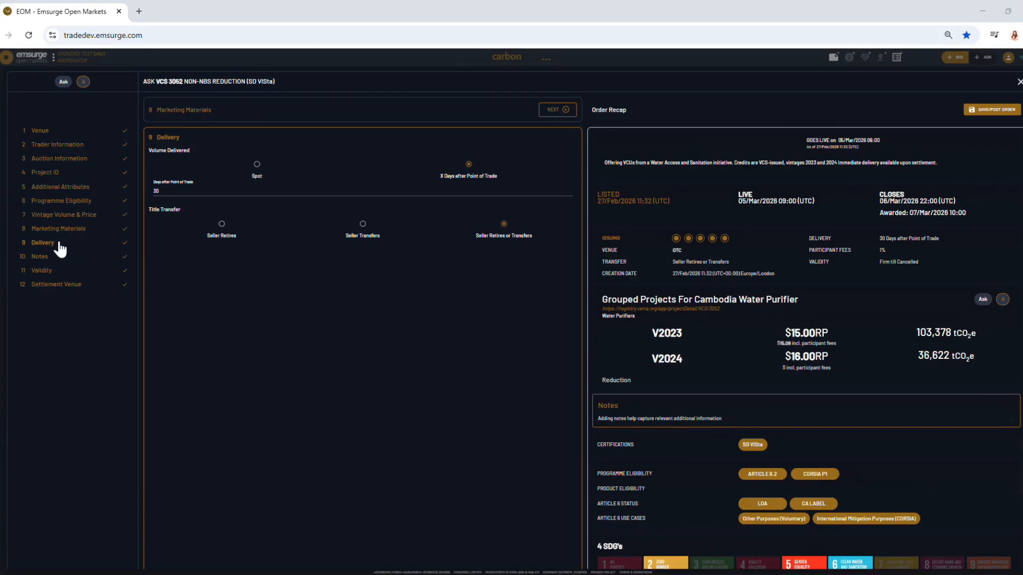
Step: Review the note text in the order's Notes section
{"action": "left_click", "coordinate": [41, 258]}
{"action": "left_click", "coordinate": [233, 160]}
{"action": "left_click_drag", "start_coordinate": [159, 163], "coordinate": [321, 166]}
{"action": "left_click", "coordinate": [321, 167]}
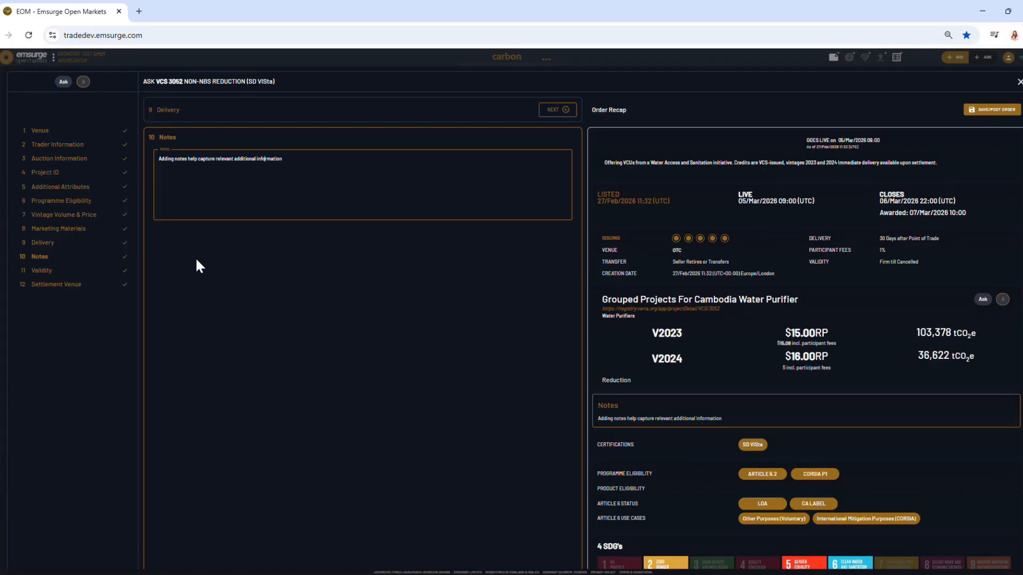
Step: In Validity, try Firm till Date and Indicative and settle on Firm till Cancelled
{"action": "left_click", "coordinate": [41, 270]}
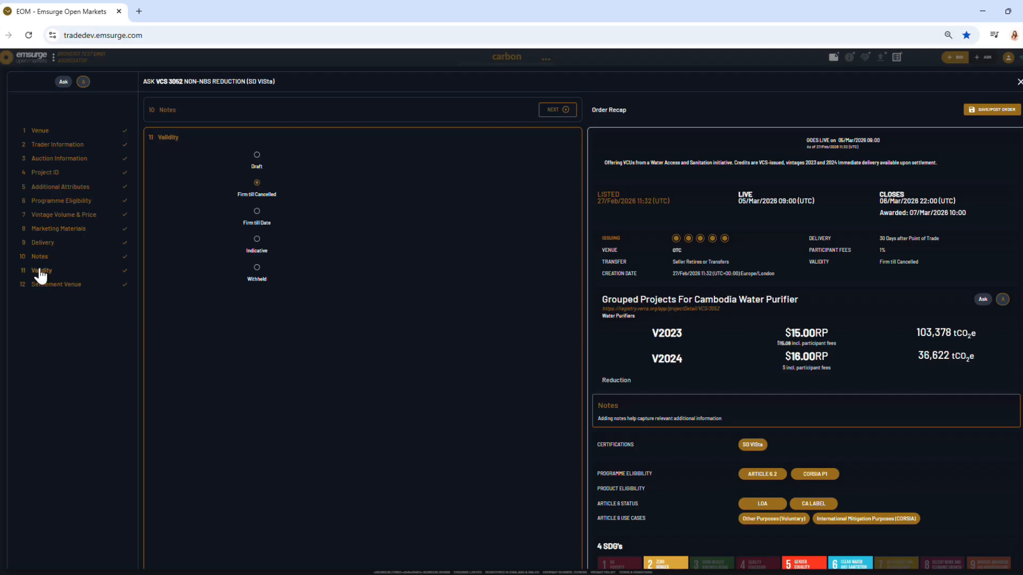
{"action": "left_click", "coordinate": [258, 212]}
{"action": "left_click", "coordinate": [259, 248]}
{"action": "left_click", "coordinate": [257, 184]}
Step: Add CIX and CBL as settlement venues alongside OTC
{"action": "left_click", "coordinate": [59, 286]}
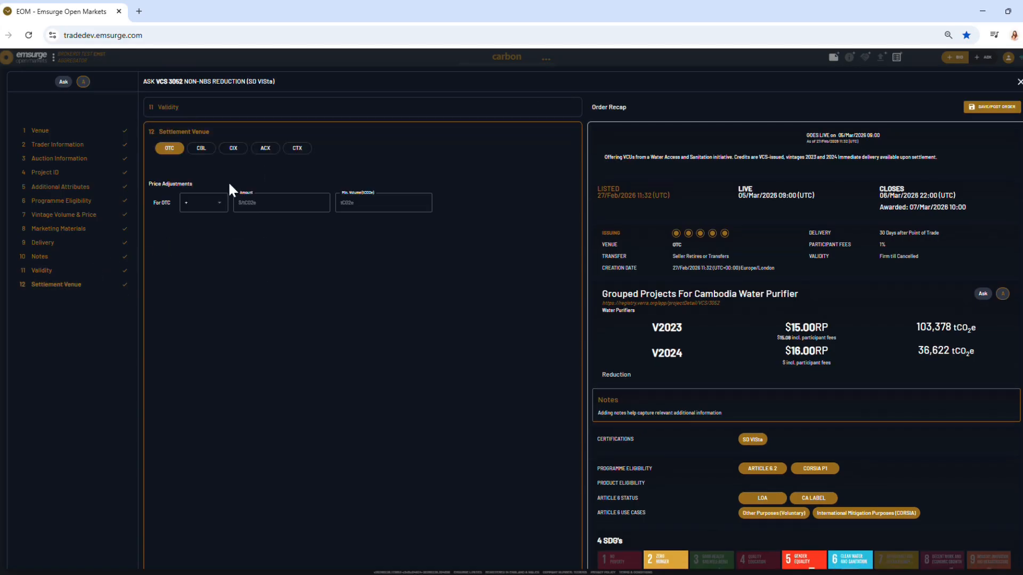
{"action": "left_click", "coordinate": [234, 149]}
{"action": "left_click", "coordinate": [205, 149]}
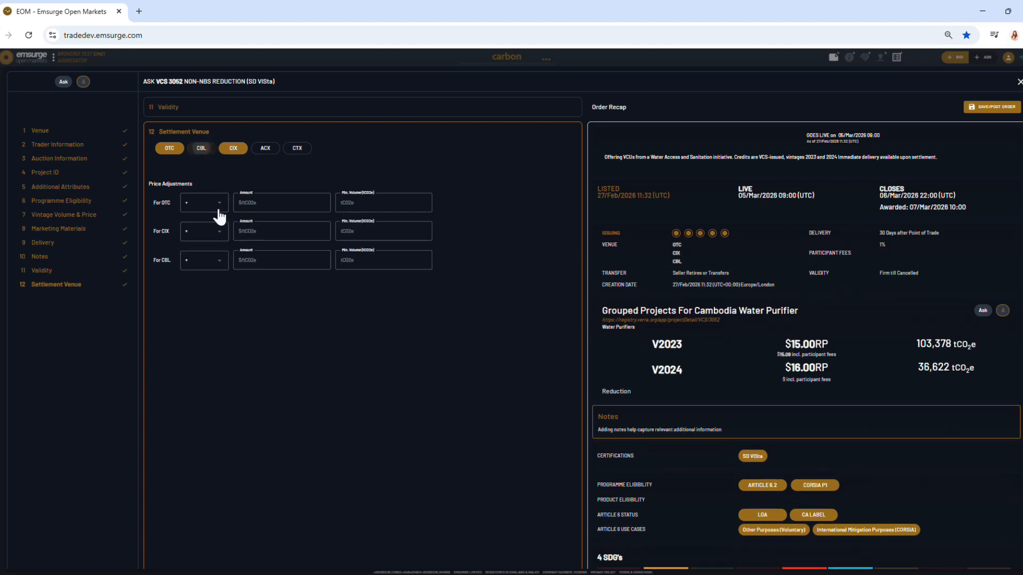
Step: Set the venue price adjustments to +15 for OTC, +10 for CIX and -10 for CBL
{"action": "left_click", "coordinate": [267, 209]}
{"action": "type", "text": "15"}
{"action": "left_click", "coordinate": [256, 239]}
{"action": "type", "text": "10"}
{"action": "left_click", "coordinate": [213, 262]}
{"action": "left_click", "coordinate": [193, 295]}
{"action": "left_click", "coordinate": [266, 261]}
{"action": "type", "text": "10"}
Step: Set the minimum volume for the OTC price adjustment to 50,000
{"action": "left_click", "coordinate": [364, 209]}
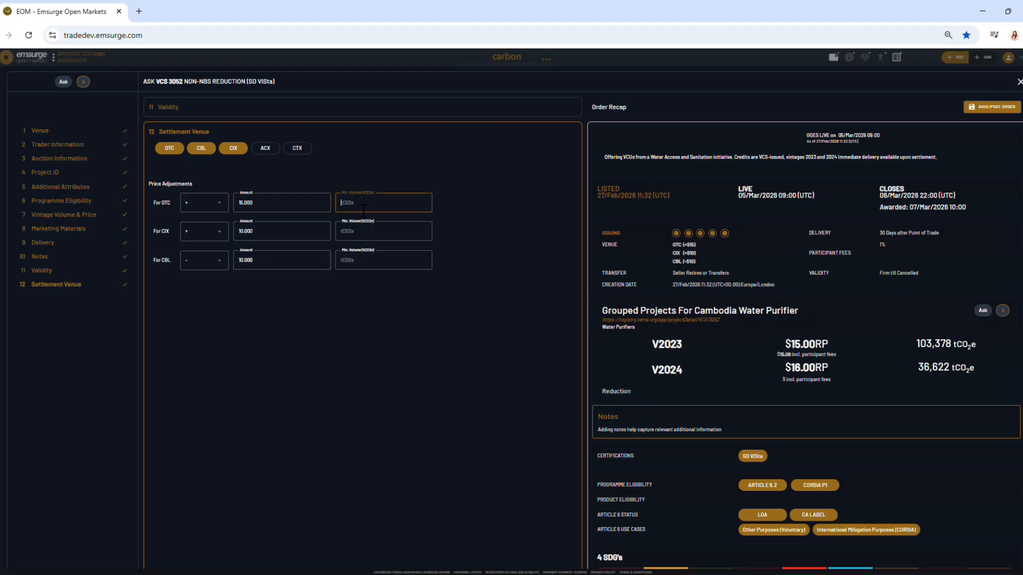
{"action": "type", "text": "50000"}
{"action": "left_click", "coordinate": [365, 336]}
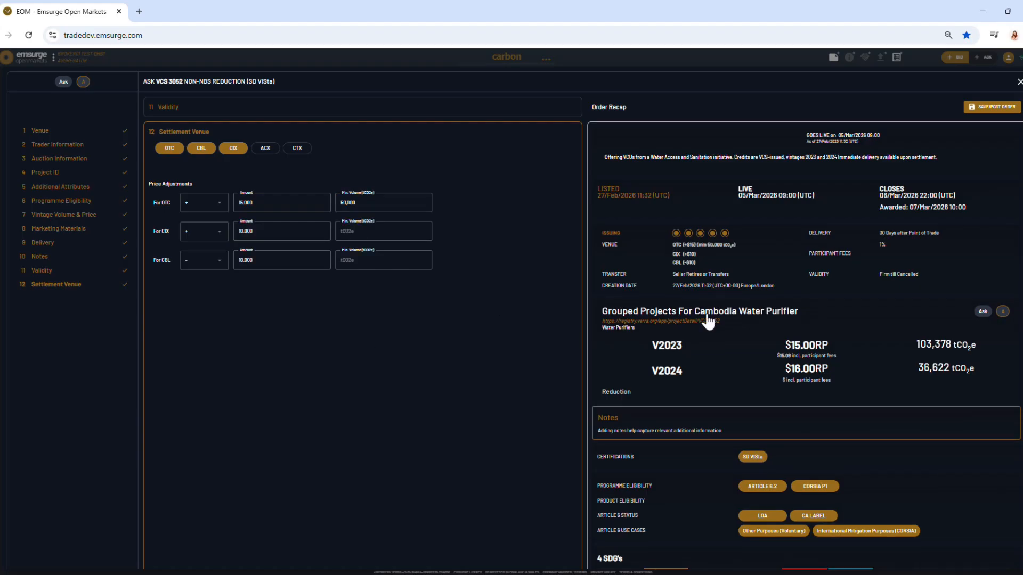
Step: Review the complete order recap, from the listing times and vintages to the auction details and conditions
{"action": "scroll", "coordinate": [724, 296], "scroll_direction": "down", "scroll_amount": 4}
{"action": "scroll", "coordinate": [798, 274], "scroll_direction": "up", "scroll_amount": 4}
{"action": "scroll", "coordinate": [718, 373], "scroll_direction": "down", "scroll_amount": 2}
{"action": "scroll", "coordinate": [798, 392], "scroll_direction": "down", "scroll_amount": 4}
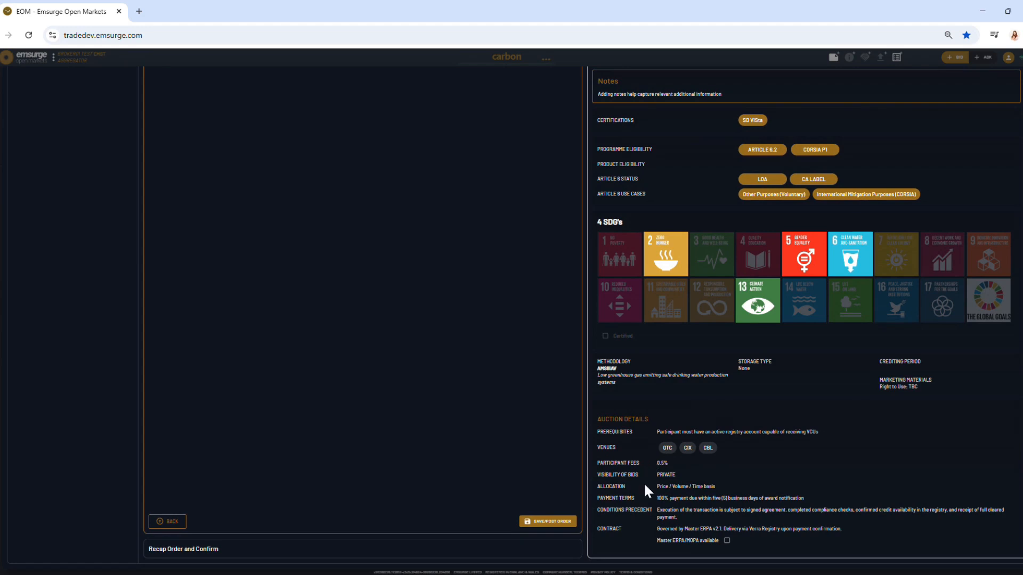
{"action": "scroll", "coordinate": [723, 543], "scroll_direction": "up", "scroll_amount": 5}
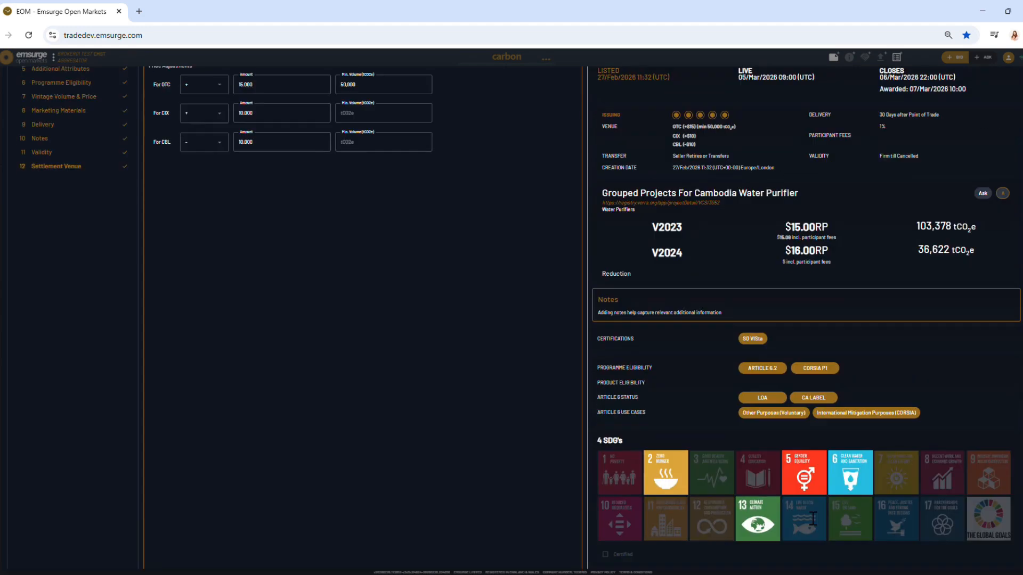
{"action": "scroll", "coordinate": [804, 507], "scroll_direction": "down", "scroll_amount": 5}
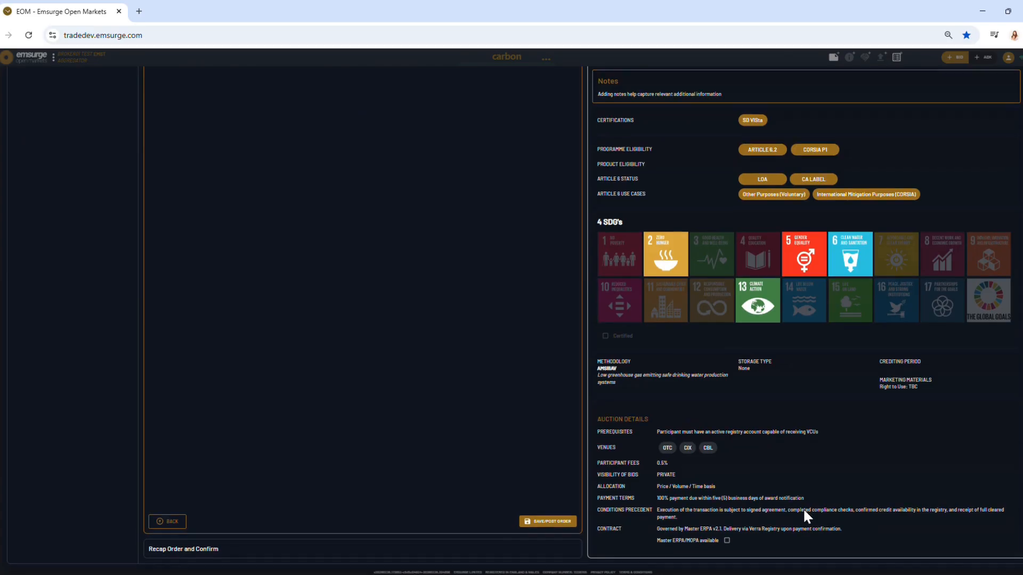
{"action": "scroll", "coordinate": [804, 506], "scroll_direction": "up", "scroll_amount": 6}
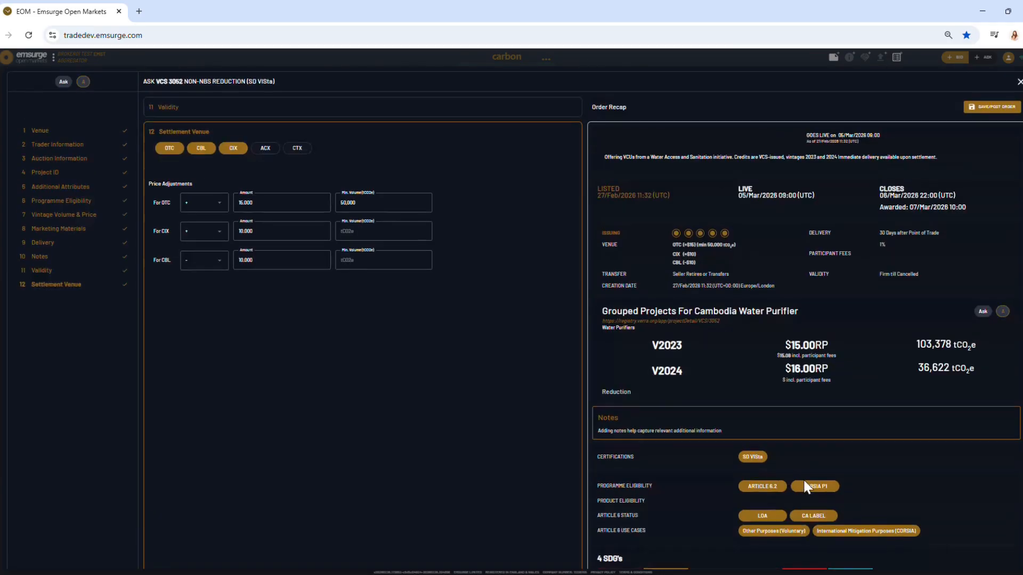